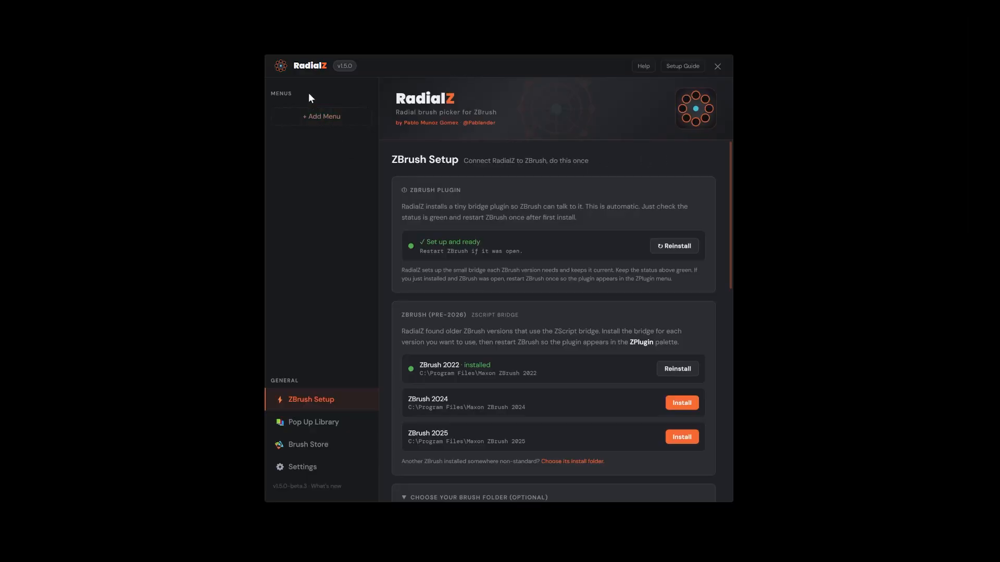
# Step: Start a new radial menu and name it "My basic brushes"
pyautogui.click(319, 122)
pyautogui.click(565, 204)
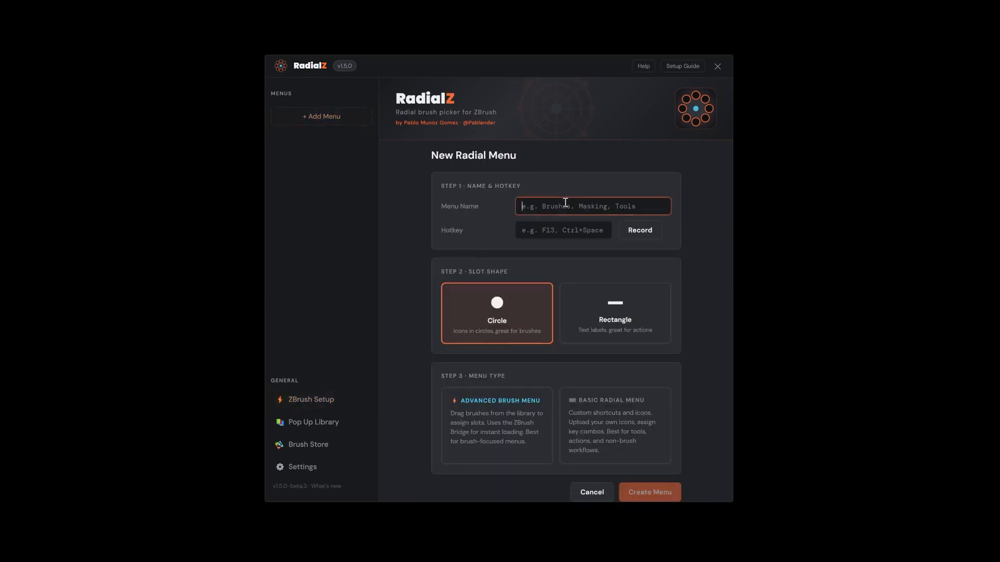
pyautogui.write('My basic ')
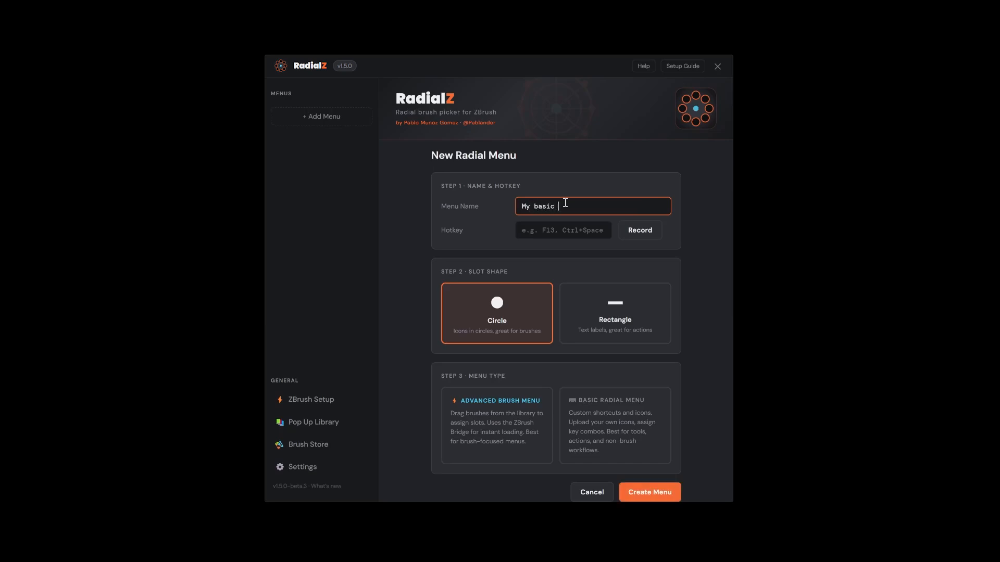
pyautogui.write('brushes')
# Step: Record Alt+A as the menu hotkey, choose the Advanced Brush Menu type, and create the menu
pyautogui.click(639, 232)
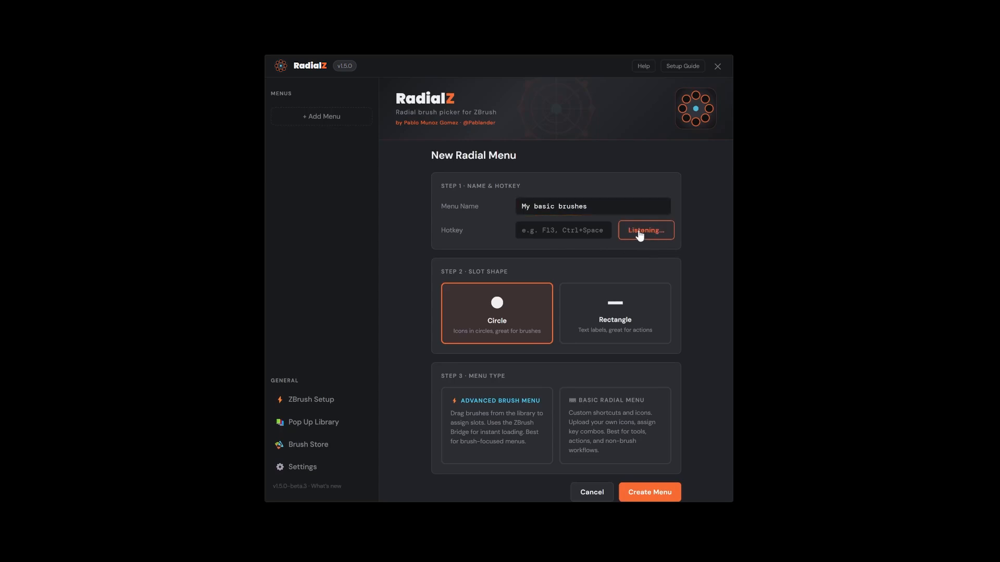
pyautogui.hotkey('alt', 'a')
pyautogui.click(495, 427)
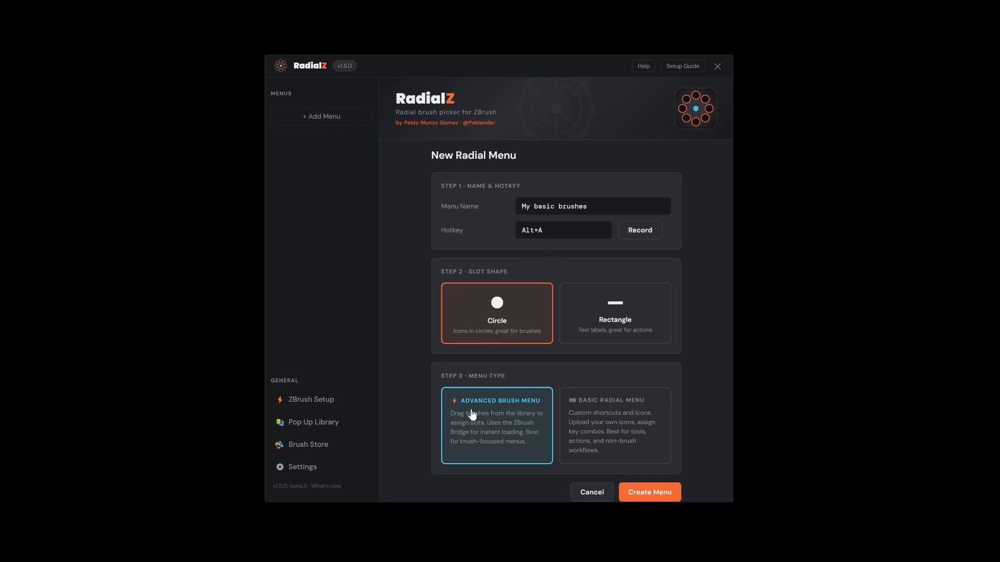
pyautogui.click(656, 494)
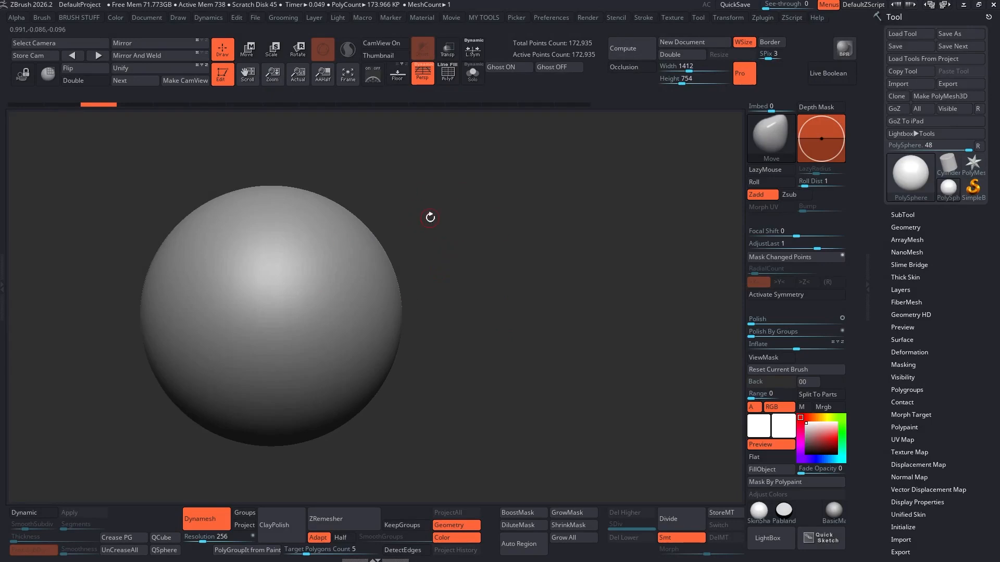
# Step: Save the menu and test it by opening and closing the empty radial menu over the ZBrush canvas
pyautogui.hotkey('alt', 'Tab')
pyautogui.click(688, 484)
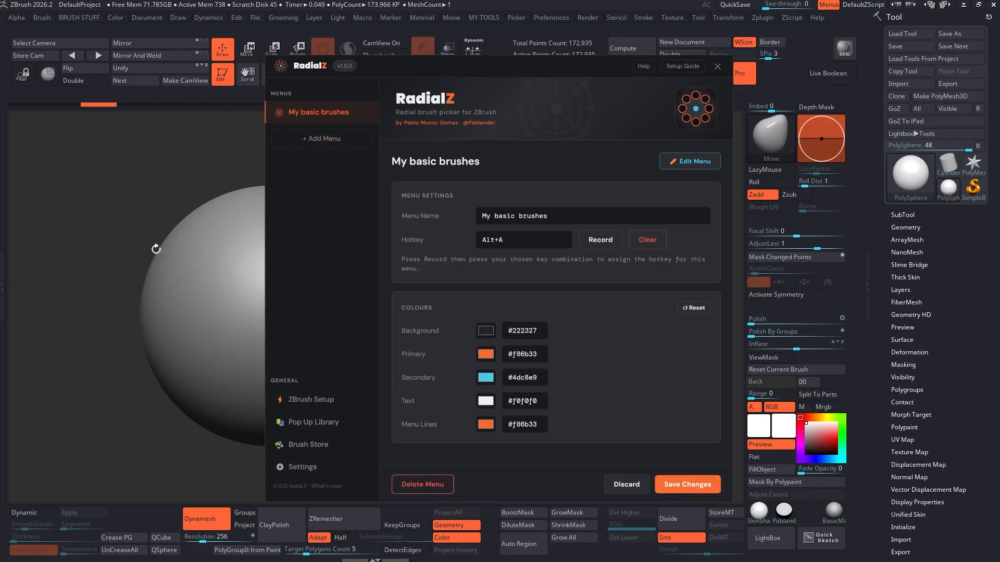
pyautogui.click(82, 214)
pyautogui.keyDown('alt'); pyautogui.moveTo(572, 279); pyautogui.dragTo(494, 276); pyautogui.keyUp('alt')
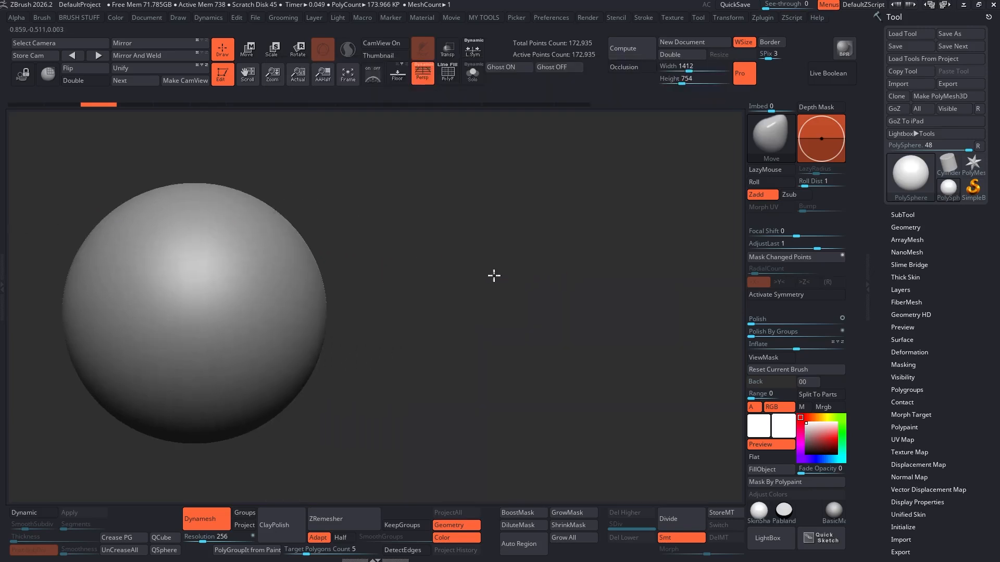
pyautogui.press('space')
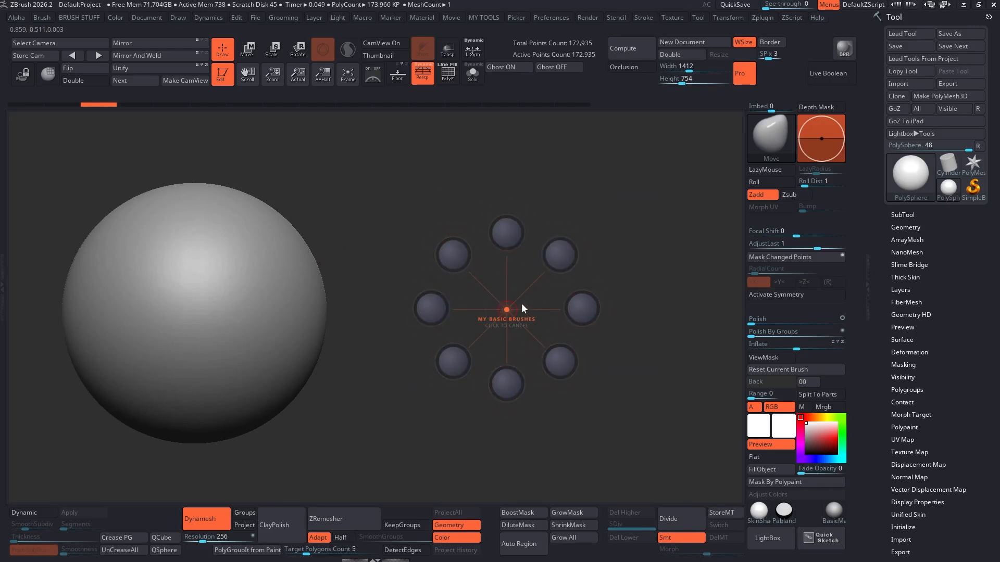
pyautogui.click(508, 301)
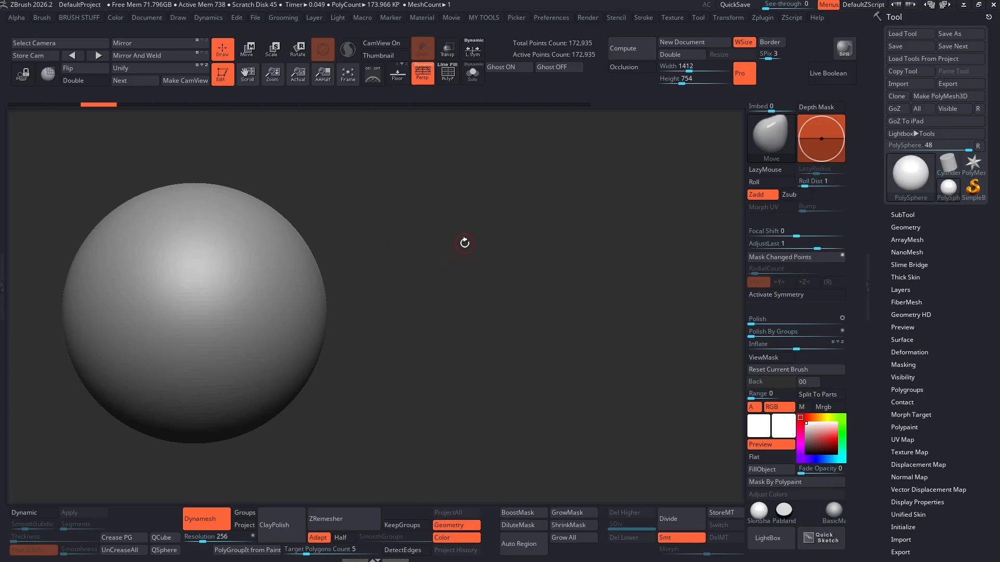
# Step: Change the menu hotkey to F3 and save the changes
pyautogui.hotkey('alt', 'Tab')
pyautogui.click(501, 243)
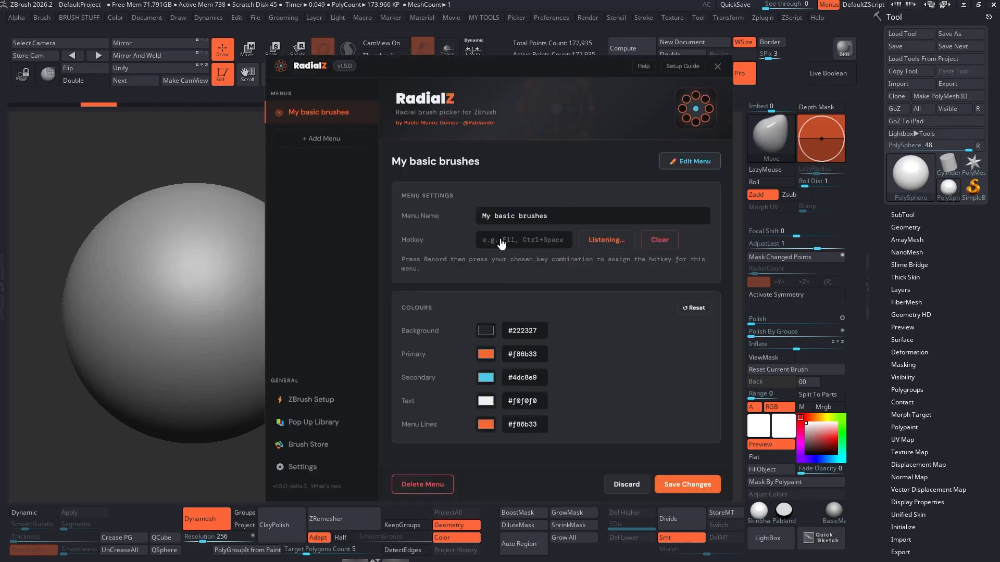
pyautogui.press('F3')
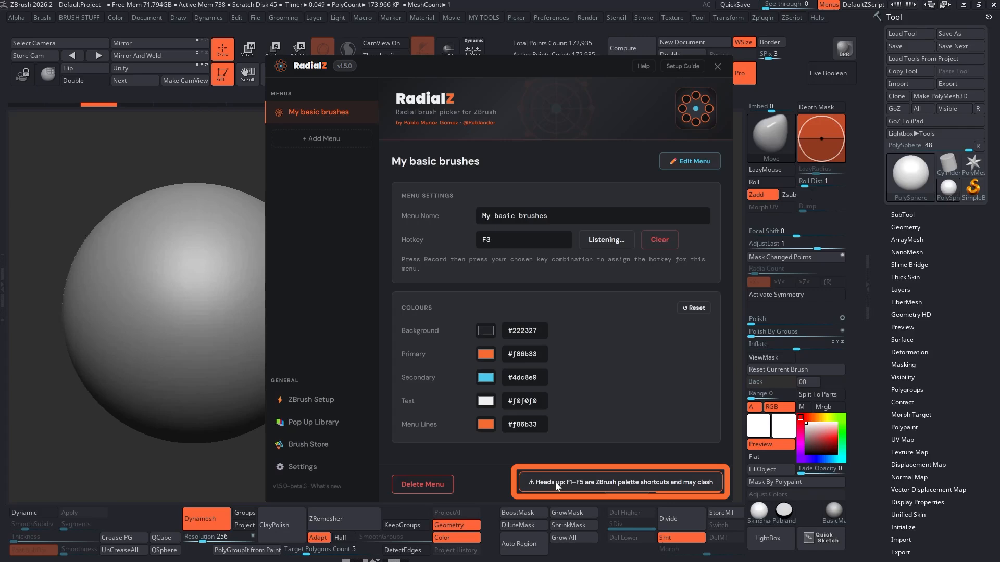
pyautogui.click(543, 240)
pyautogui.press('F3')
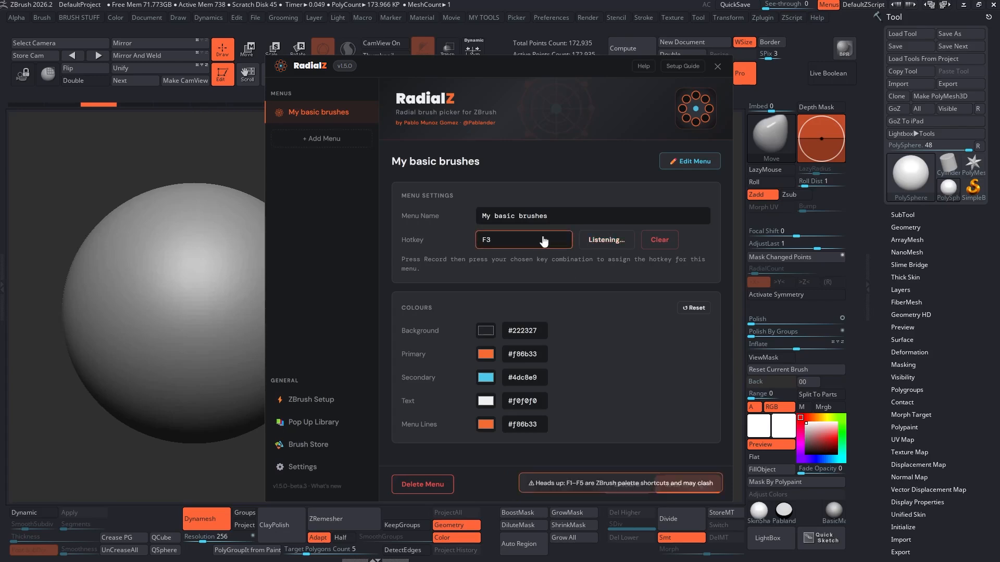
pyautogui.click(702, 491)
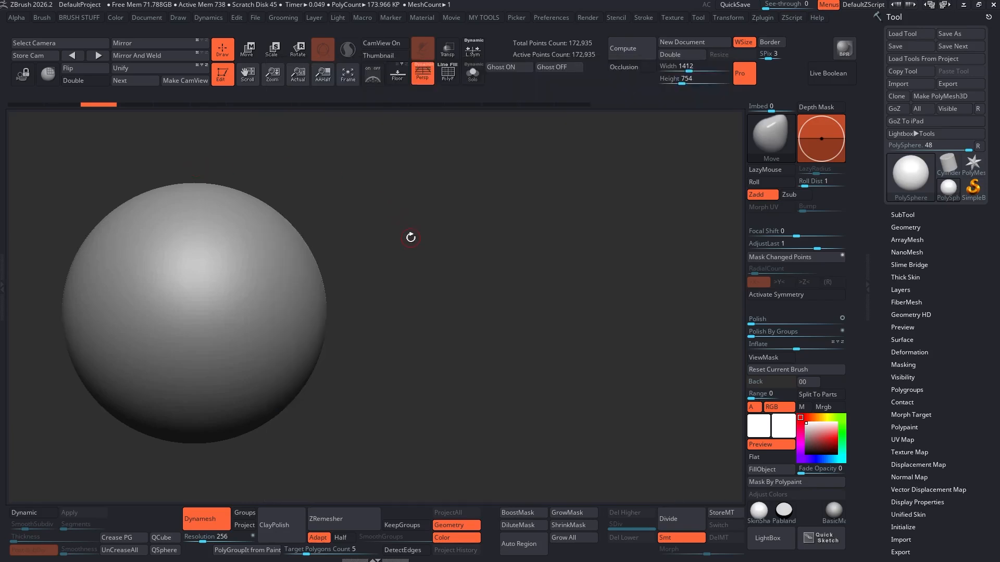
# Step: Open the radial menu with F3 over the canvas twice and close it each time
pyautogui.press('F3')
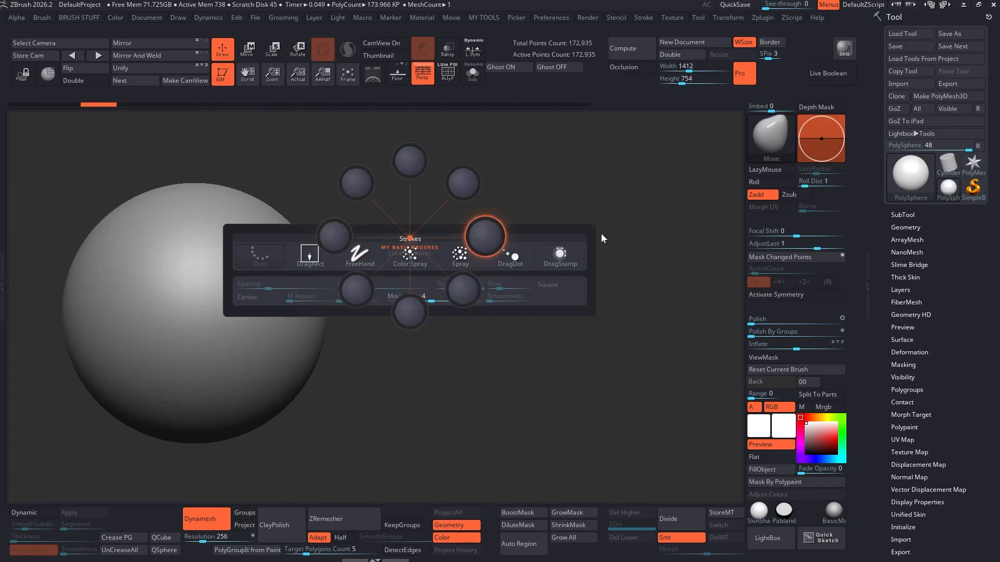
pyautogui.click(411, 235)
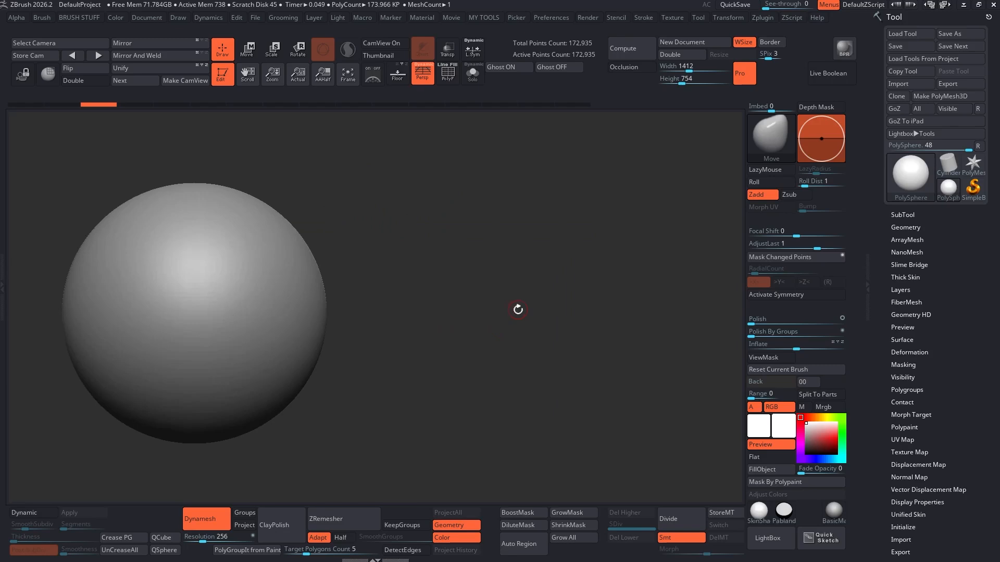
pyautogui.press('F3')
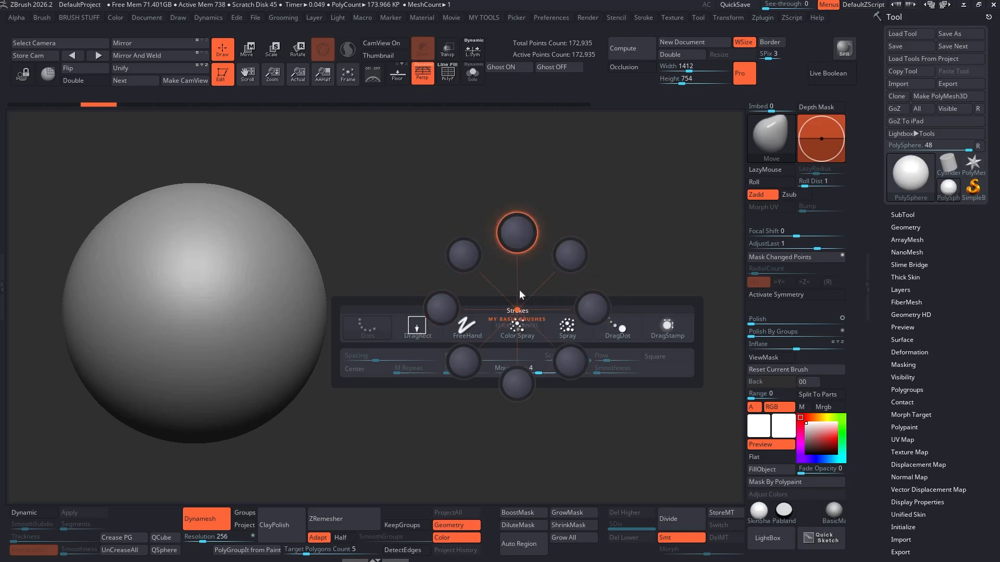
pyautogui.click(517, 306)
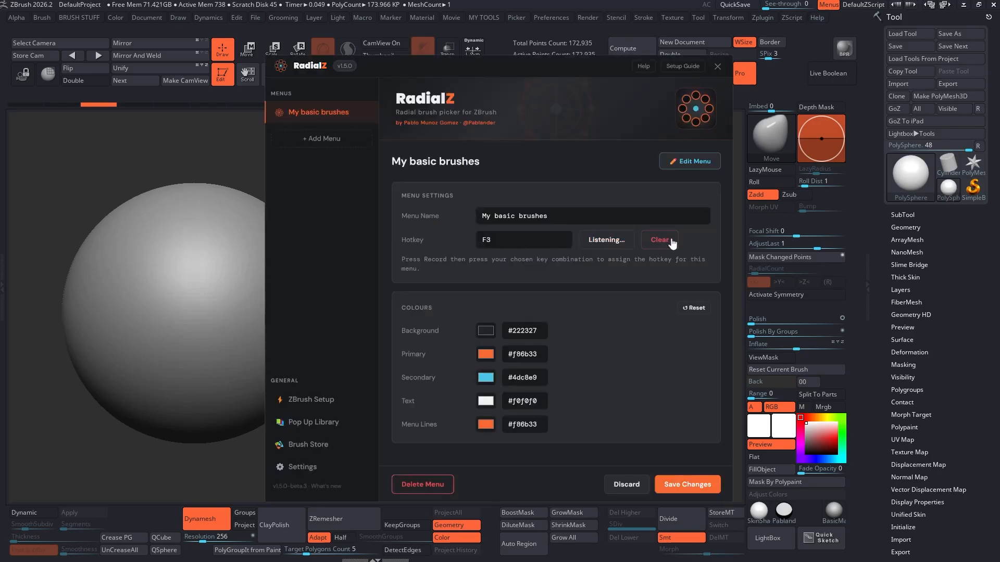
# Step: Record Alt+A again as the menu hotkey and save the changes
pyautogui.click(586, 243)
pyautogui.hotkey('alt', 'a')
pyautogui.click(699, 488)
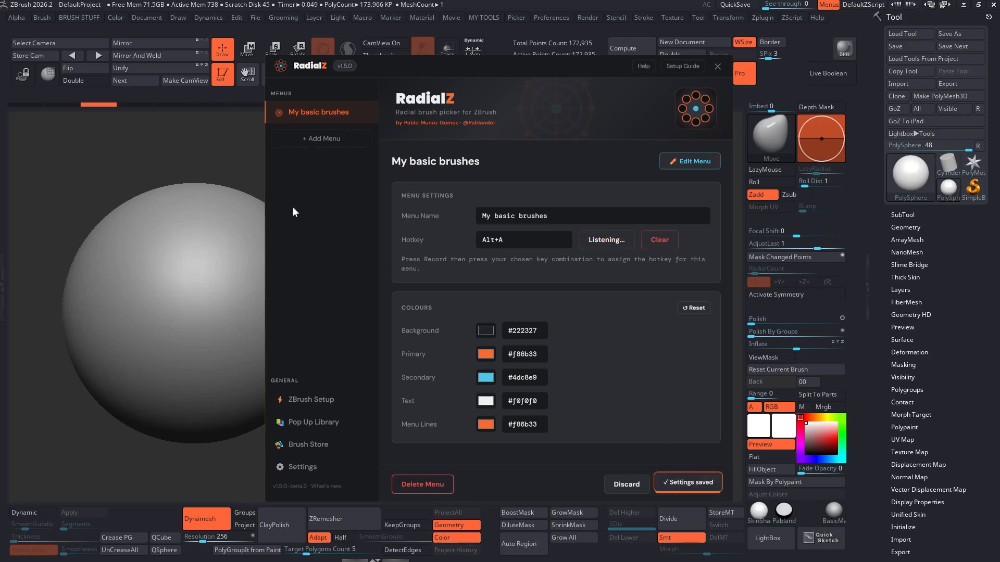
# Step: Open the radial menu with Alt+A over the canvas and close it
pyautogui.hotkey('alt', 'a')
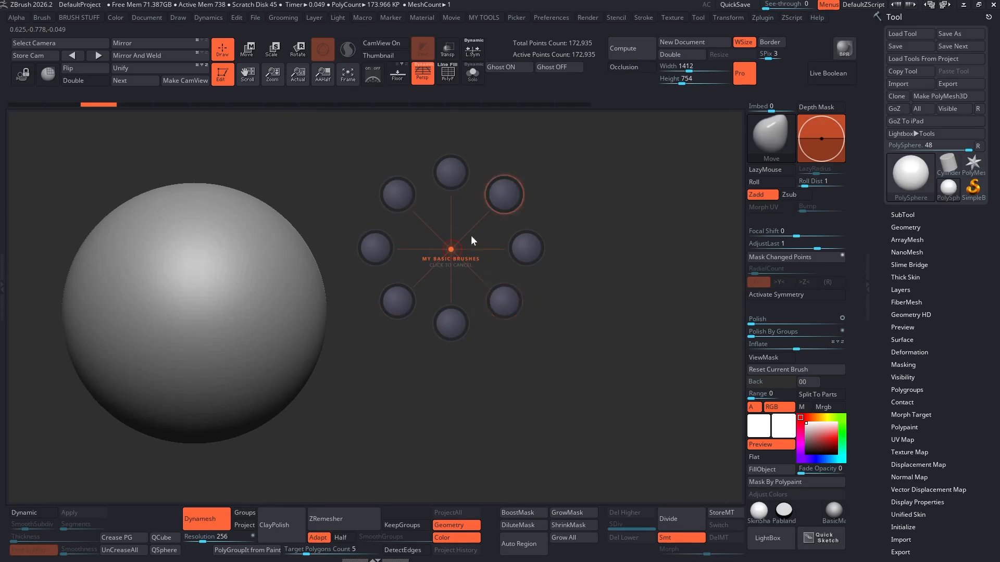
pyautogui.click(452, 249)
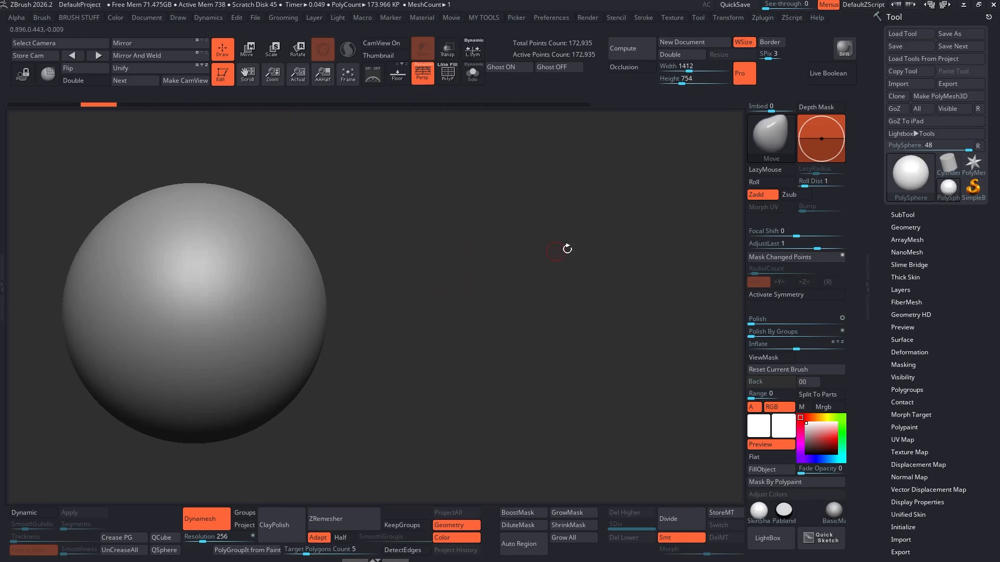
# Step: Open the menu editor, search the brush library for "stand" and assign the Standard brush to Slot 1
pyautogui.hotkey('alt', 'Tab')
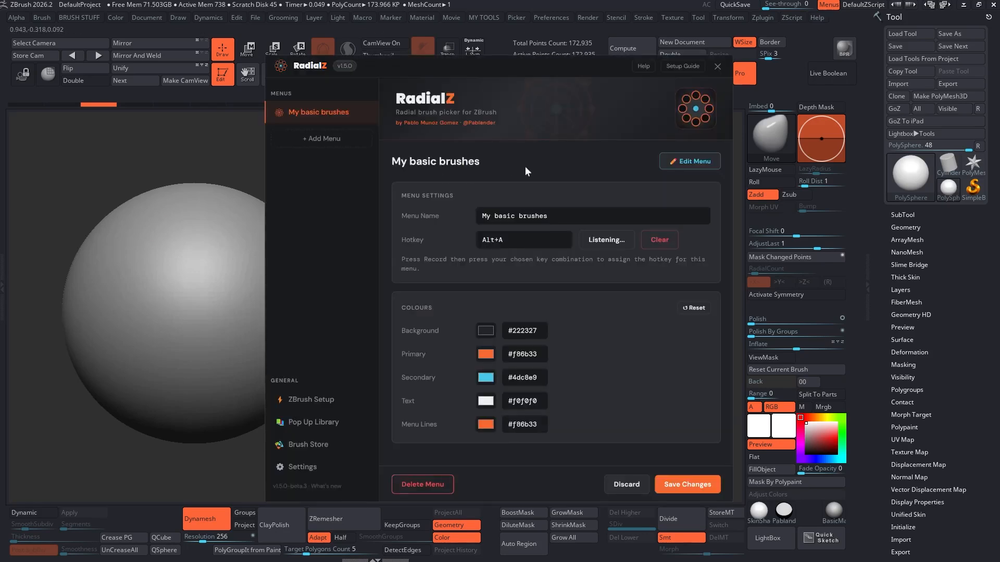
pyautogui.click(690, 162)
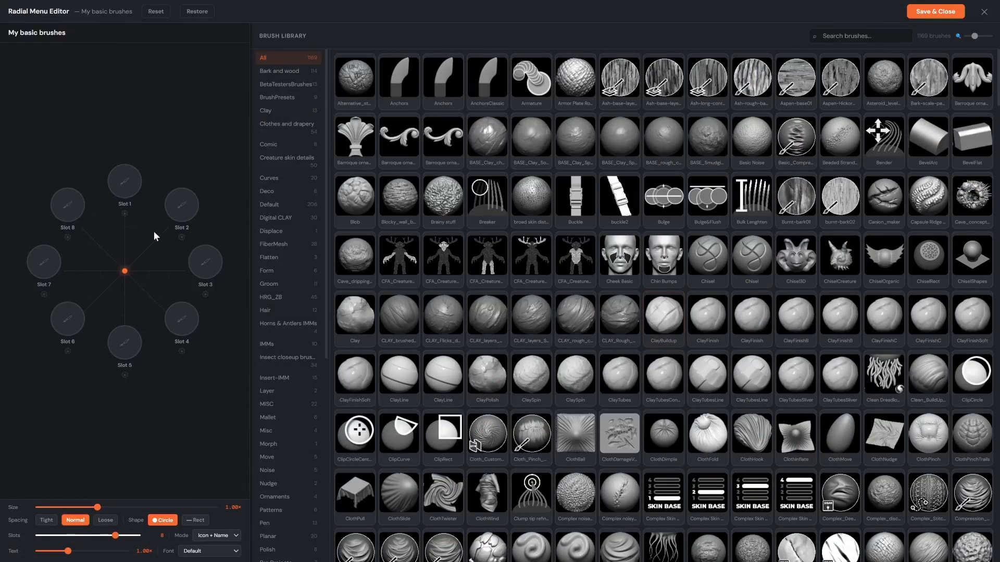
pyautogui.moveTo(327, 208); pyautogui.dragTo(371, 204)
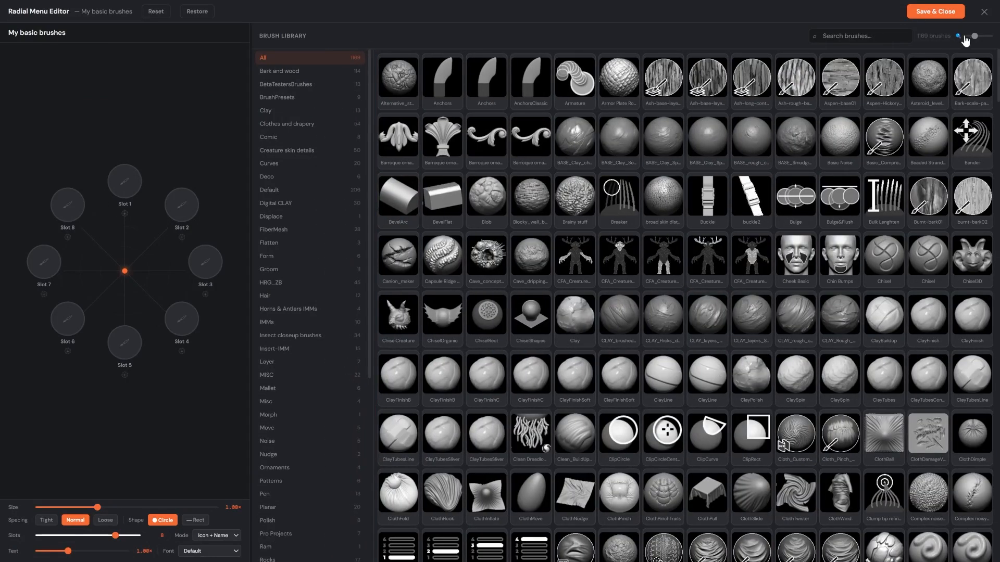
pyautogui.moveTo(973, 37); pyautogui.dragTo(989, 36)
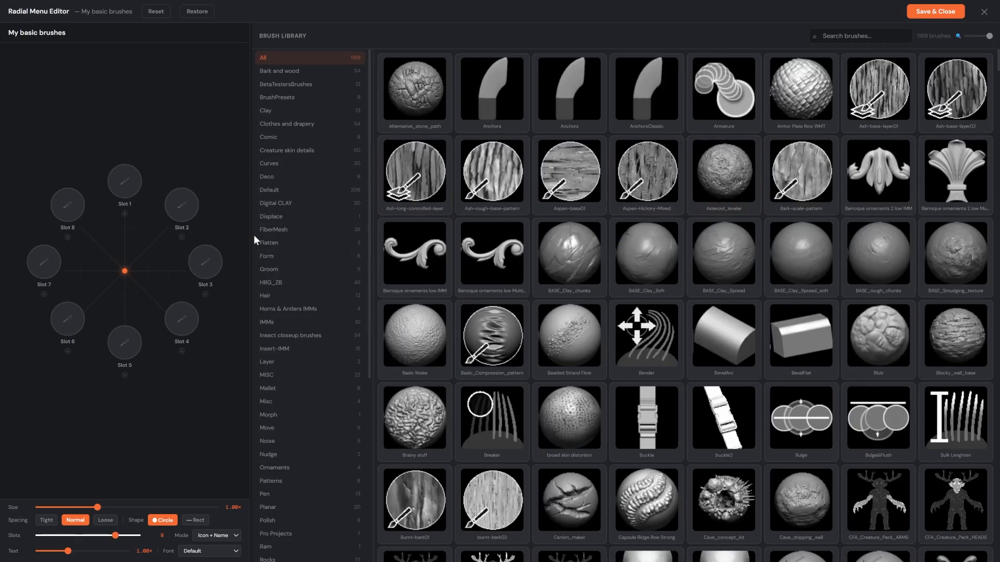
pyautogui.moveTo(250, 236); pyautogui.dragTo(343, 230)
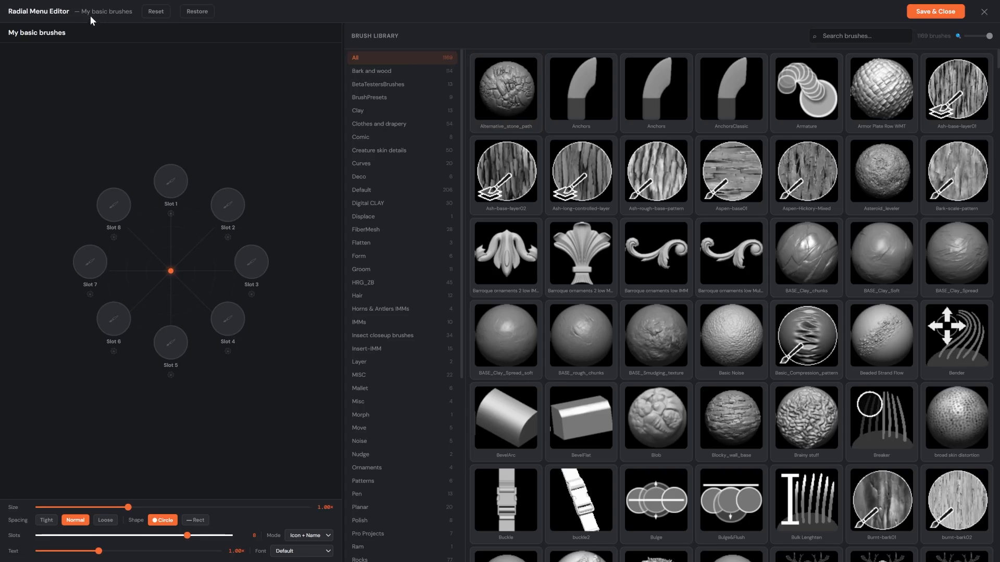
pyautogui.click(845, 34)
pyautogui.write('stand')
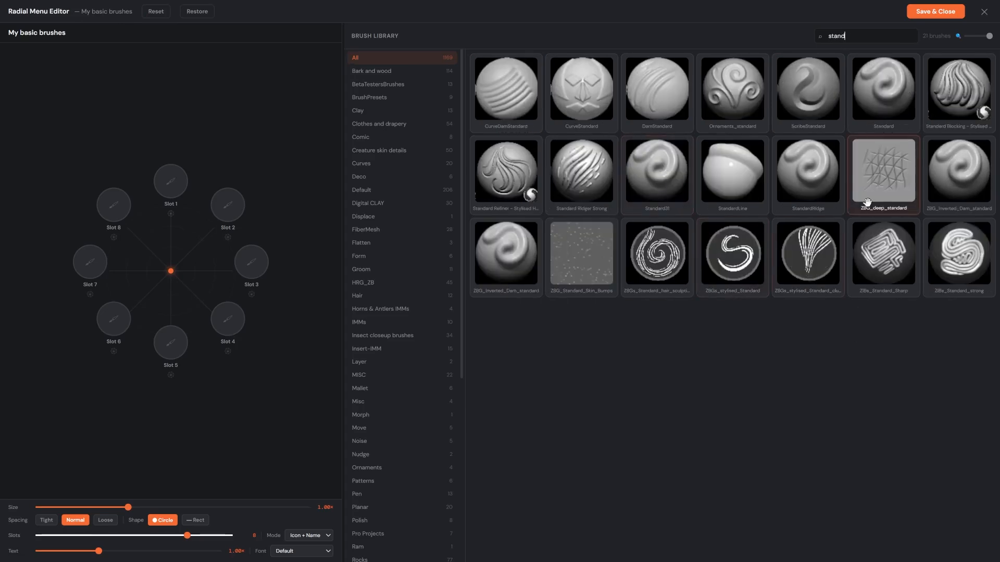
pyautogui.moveTo(888, 83); pyautogui.dragTo(168, 184)
# Step: Search for "move" and assign Move to Slot 2 and Move Parts to Slot 3
pyautogui.moveTo(863, 33); pyautogui.dragTo(807, 33)
pyautogui.write('move')
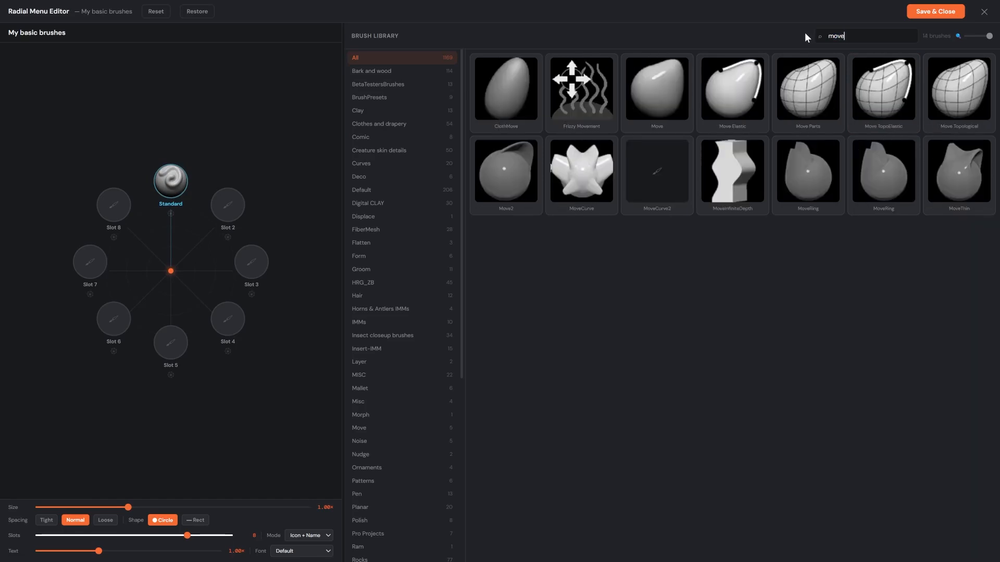
pyautogui.moveTo(657, 87)
pyautogui.mouseDown()
pyautogui.moveTo(277, 217)
pyautogui.moveTo(232, 211)
pyautogui.mouseUp()
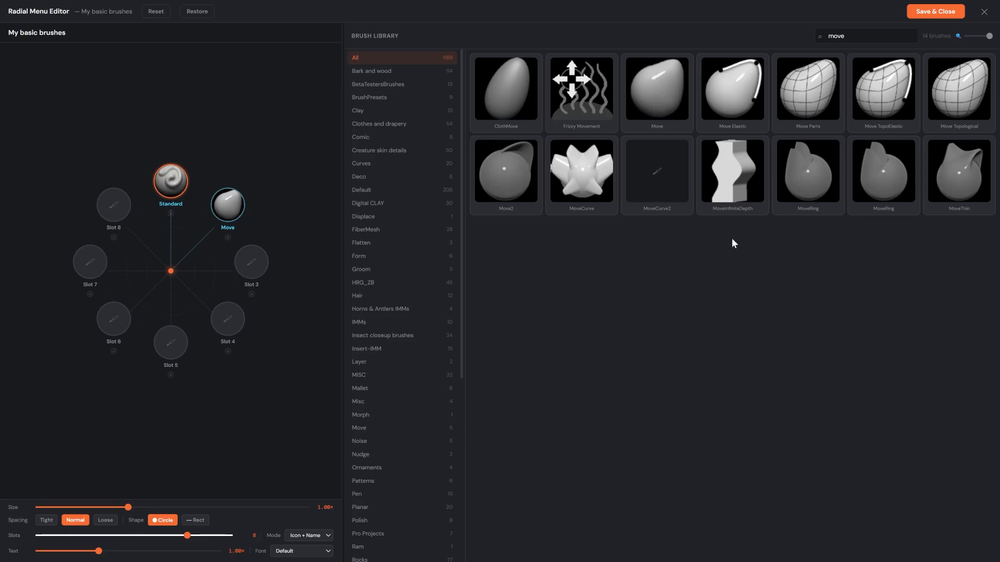
pyautogui.moveTo(819, 92); pyautogui.dragTo(252, 264)
# Step: Assign the Inflat brush to Slot 4 and the Pinch brush to Slot 5 via library searches
pyautogui.click(849, 37)
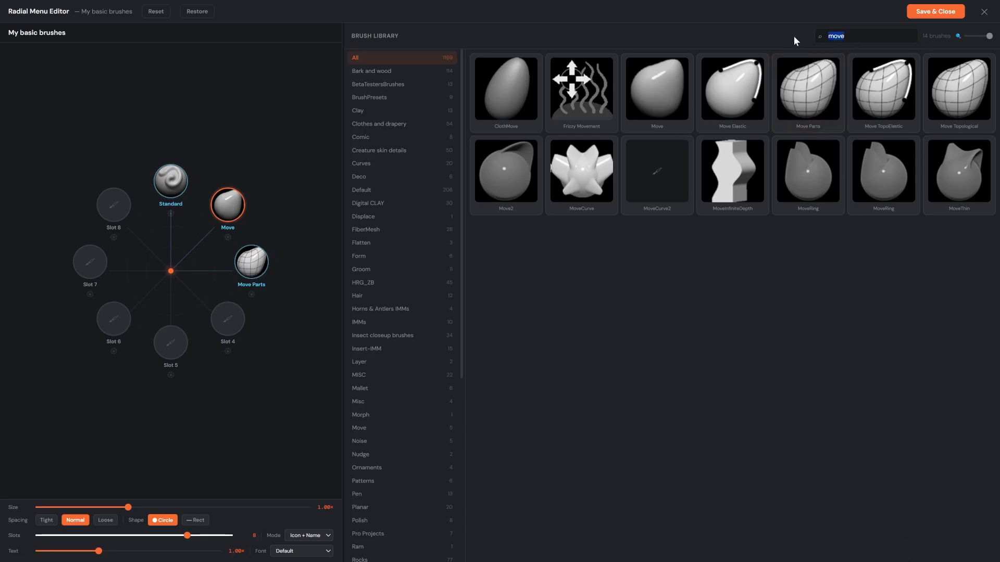
pyautogui.write('infla')
pyautogui.moveTo(581, 88)
pyautogui.mouseDown()
pyautogui.moveTo(306, 202)
pyautogui.moveTo(249, 308)
pyautogui.moveTo(219, 325)
pyautogui.moveTo(228, 318)
pyautogui.mouseUp()
pyautogui.doubleClick(847, 31)
pyautogui.write('pinc')
pyautogui.moveTo(959, 88)
pyautogui.mouseDown()
pyautogui.moveTo(201, 312)
pyautogui.moveTo(170, 342)
pyautogui.mouseUp()
# Step: Search for "clay" and assign ClayBuildup to Slot 6 and ClayTubes to Slot 7
pyautogui.write('clay')
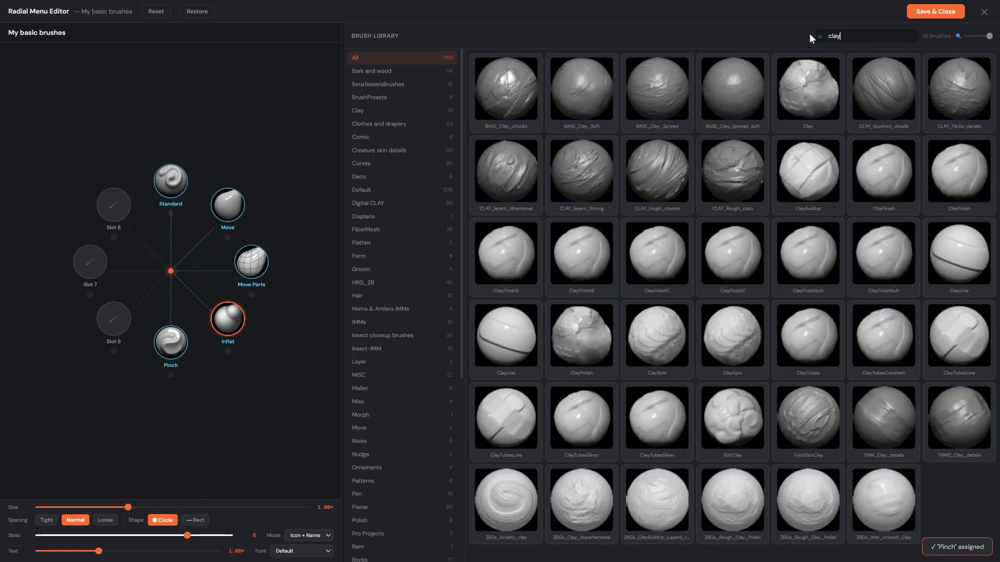
pyautogui.moveTo(808, 172); pyautogui.dragTo(115, 320)
pyautogui.moveTo(821, 312); pyautogui.dragTo(95, 274)
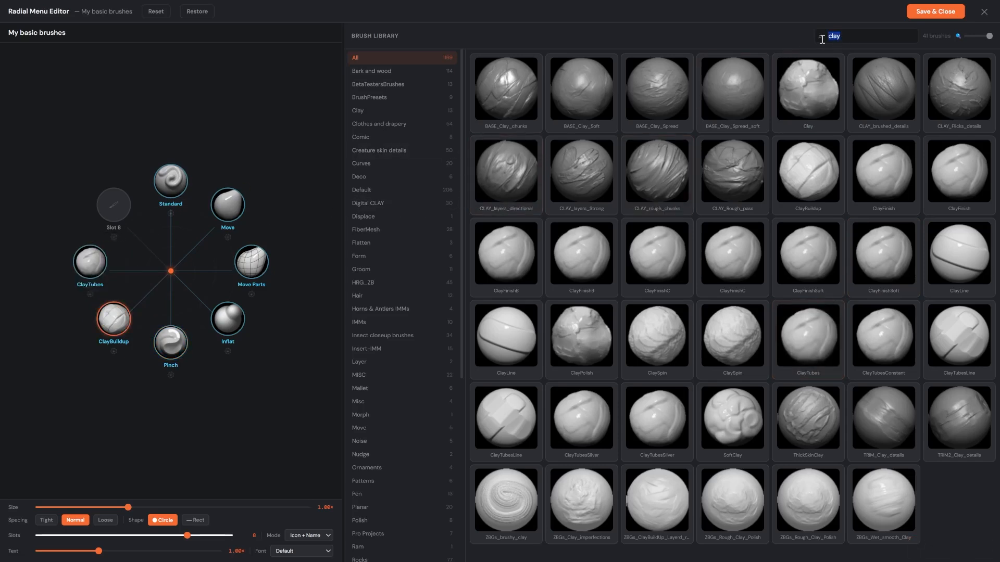
# Step: Search for "dam", assign DamStandard to Slot 8, and save and close the editor
pyautogui.write('dam')
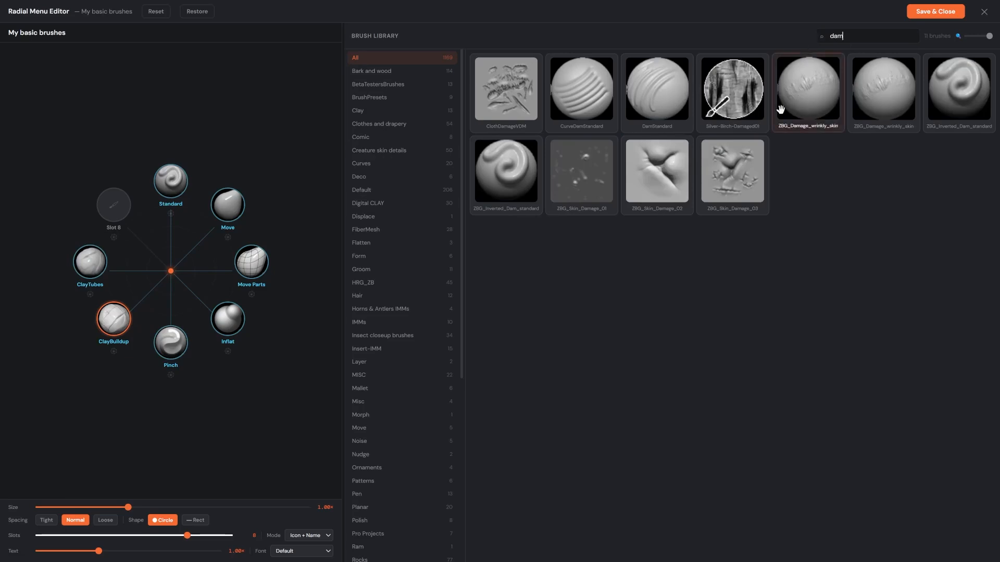
pyautogui.moveTo(656, 89); pyautogui.dragTo(114, 211)
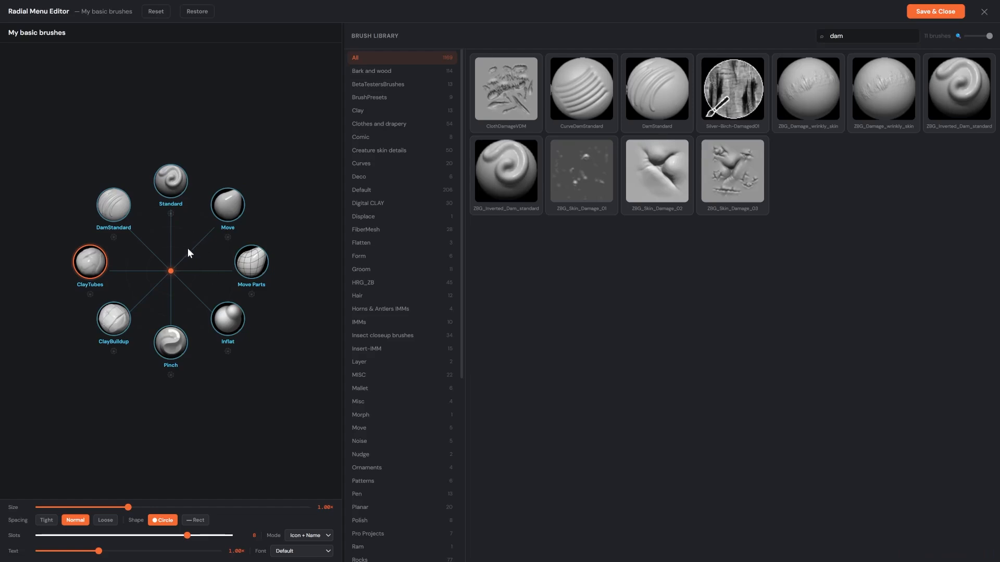
pyautogui.click(933, 15)
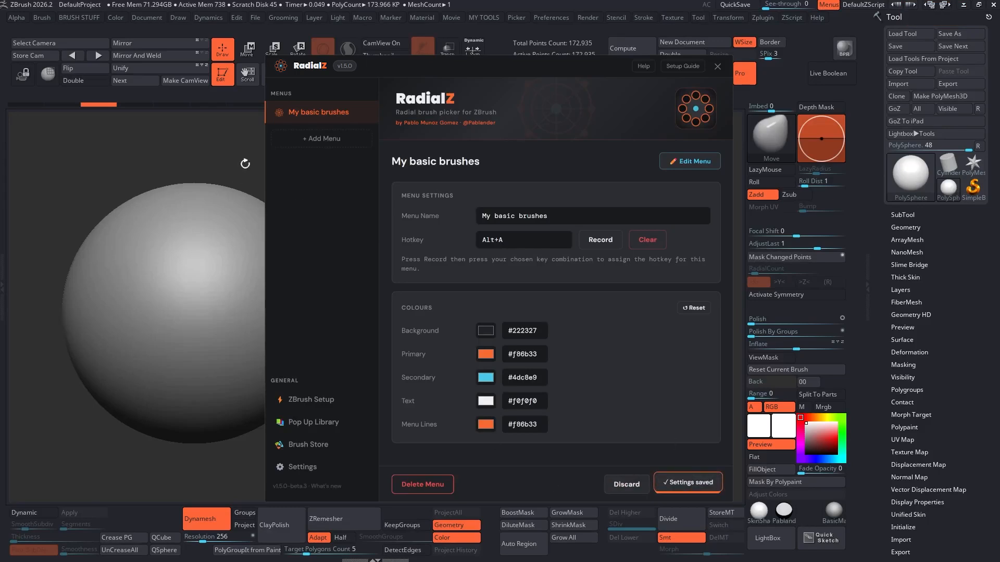
# Step: Open the radial menu over the canvas to check the assigned brushes
pyautogui.click(245, 163)
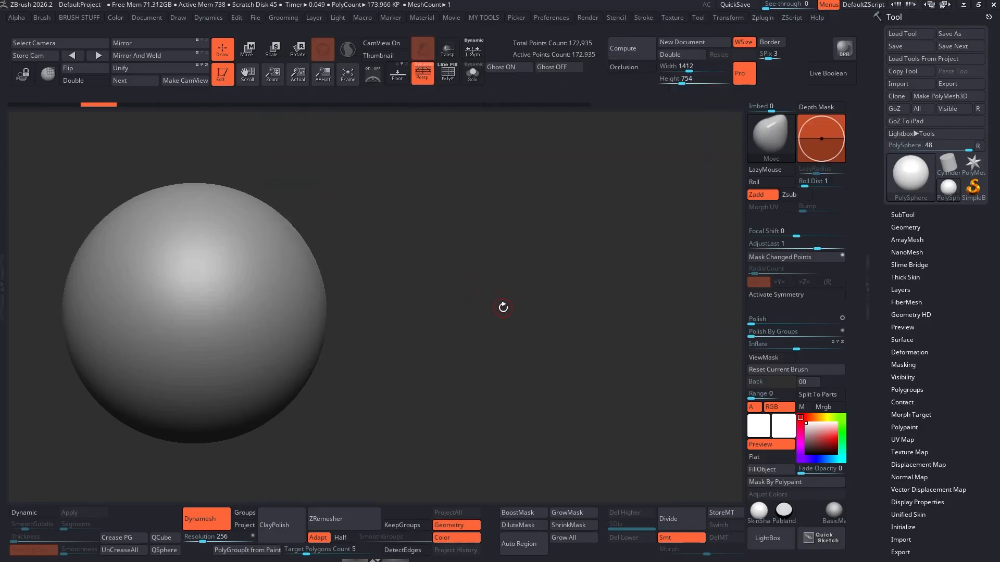
pyautogui.press('space')
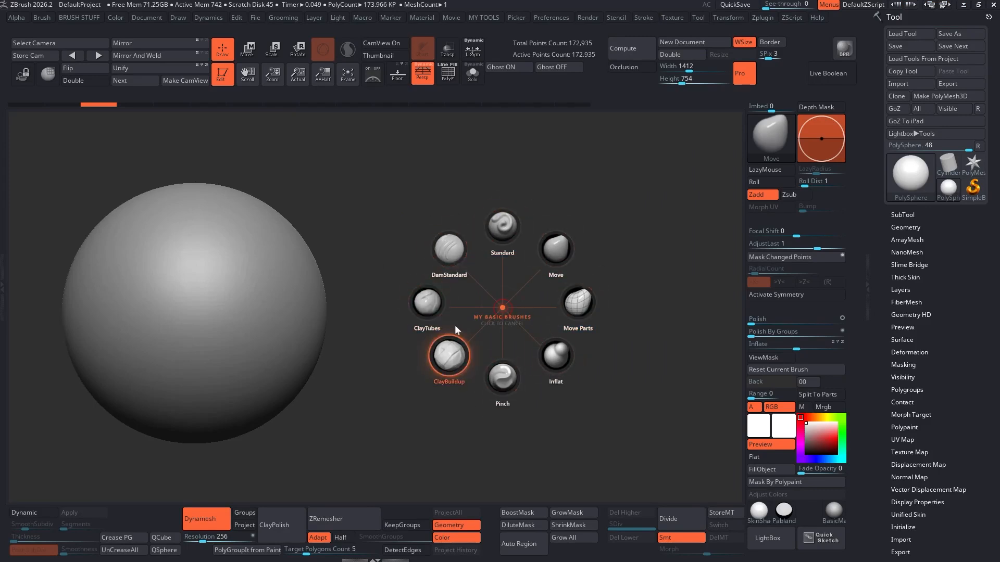
# Step: Pick DamStandard from the radial menu, turn on X symmetry, and carve grooves across the sphere
pyautogui.click(504, 301)
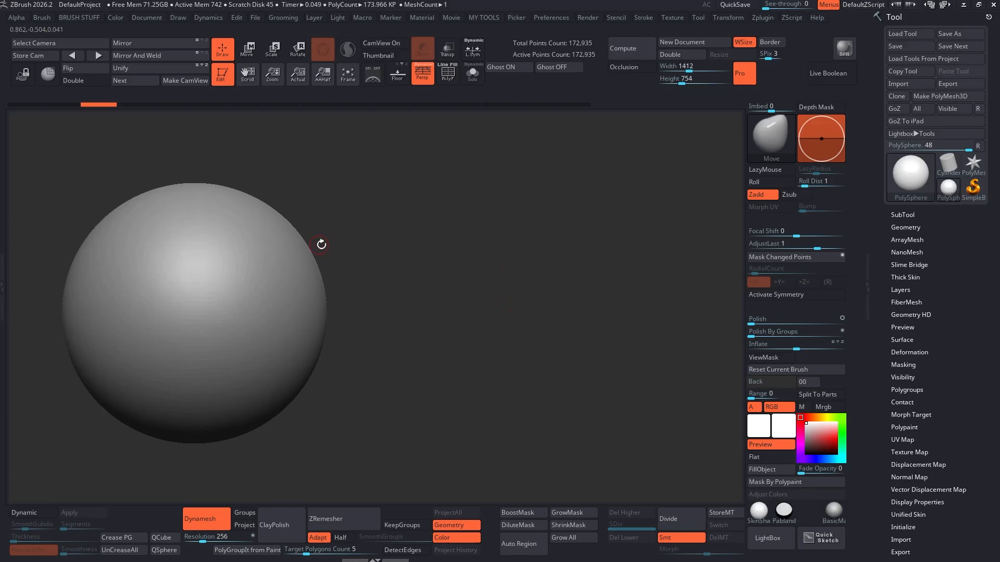
pyautogui.press('space')
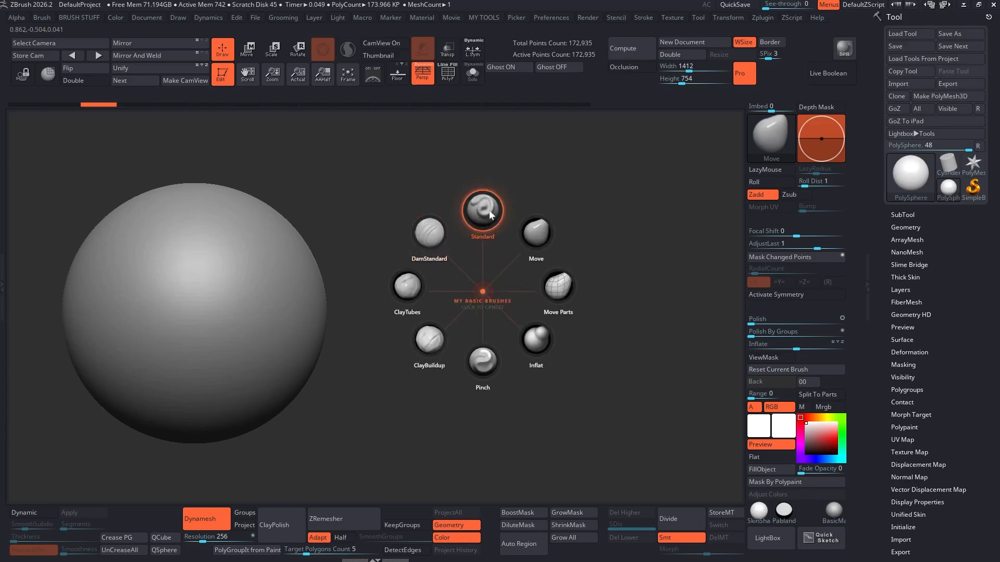
pyautogui.click(428, 231)
pyautogui.moveTo(425, 233)
pyautogui.keyDown('alt'); pyautogui.mouseDown()
pyautogui.moveTo(468, 245)
pyautogui.moveTo(627, 237)
pyautogui.mouseUp(); pyautogui.keyUp('alt')
pyautogui.click(778, 299)
pyautogui.press('space')
pyautogui.moveTo(482, 278)
pyautogui.mouseDown()
pyautogui.moveTo(491, 275)
pyautogui.moveTo(402, 384)
pyautogui.mouseUp()
pyautogui.moveTo(508, 269); pyautogui.dragTo(436, 387)
pyautogui.moveTo(495, 322); pyautogui.dragTo(433, 410)
pyautogui.keyDown('alt'); pyautogui.moveTo(588, 279); pyautogui.dragTo(548, 288); pyautogui.keyUp('alt')
# Step: Pick the Move brush from the radial menu and pull the top of the sphere upward into ear shapes
pyautogui.press('b')
pyautogui.click(602, 233)
pyautogui.press('space')
pyautogui.moveTo(458, 284); pyautogui.dragTo(473, 284)
pyautogui.moveTo(449, 254); pyautogui.dragTo(479, 221)
pyautogui.moveTo(472, 286); pyautogui.dragTo(493, 277)
pyautogui.moveTo(462, 332)
pyautogui.mouseDown()
pyautogui.moveTo(493, 353)
pyautogui.moveTo(457, 353)
pyautogui.moveTo(479, 281)
pyautogui.mouseUp()
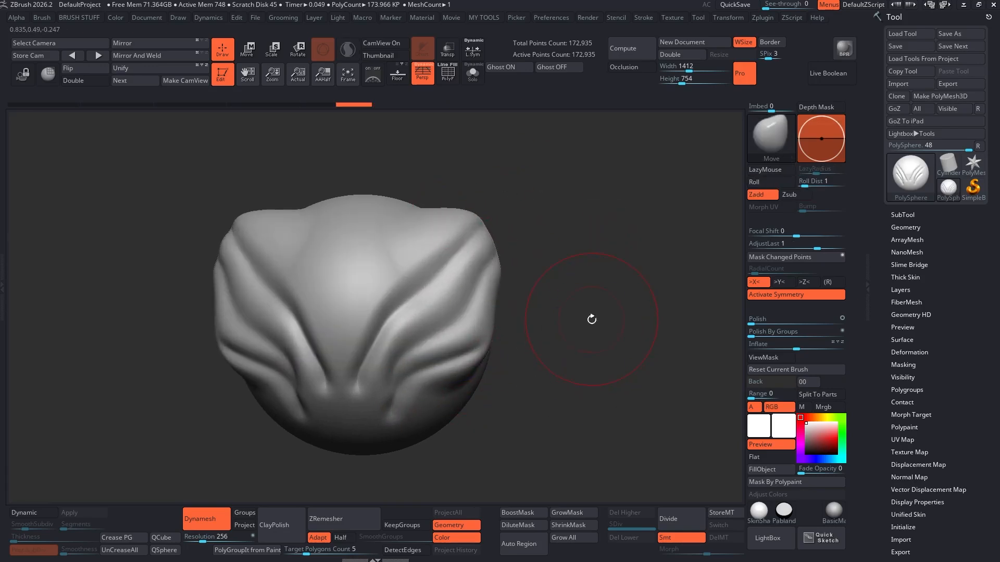
# Step: Pick the Pinch brush from the radial menu and pinch the tips of the ears
pyautogui.press('b')
pyautogui.click(590, 391)
pyautogui.moveTo(480, 230)
pyautogui.mouseDown()
pyautogui.moveTo(448, 252)
pyautogui.moveTo(470, 243)
pyautogui.moveTo(441, 276)
pyautogui.mouseUp()
pyautogui.keyDown('ctrl'); pyautogui.moveTo(505, 255); pyautogui.dragTo(519, 230); pyautogui.keyUp('ctrl')
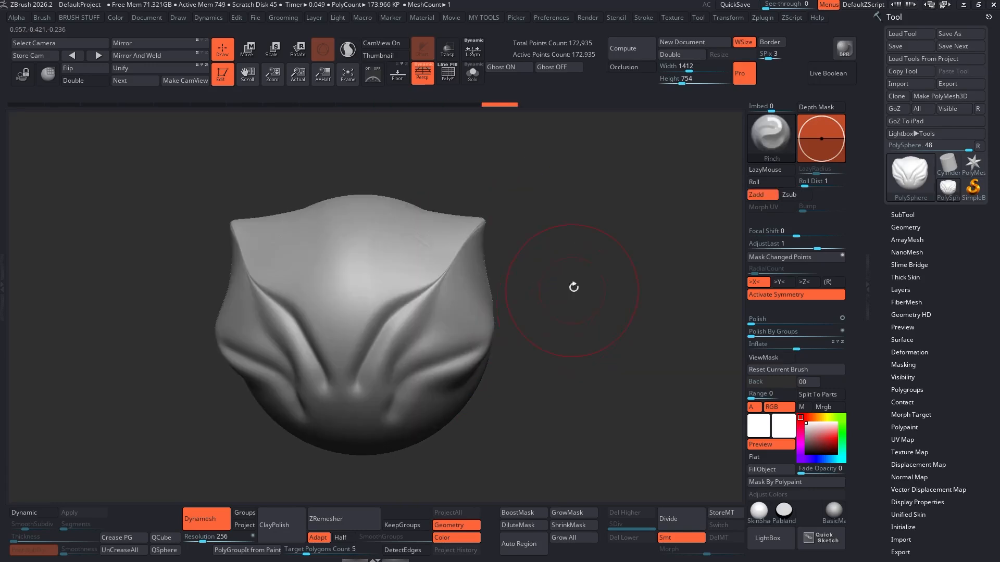
# Step: Pick ClayBuildup from the radial menu and build up clay on the upper head
pyautogui.press('b')
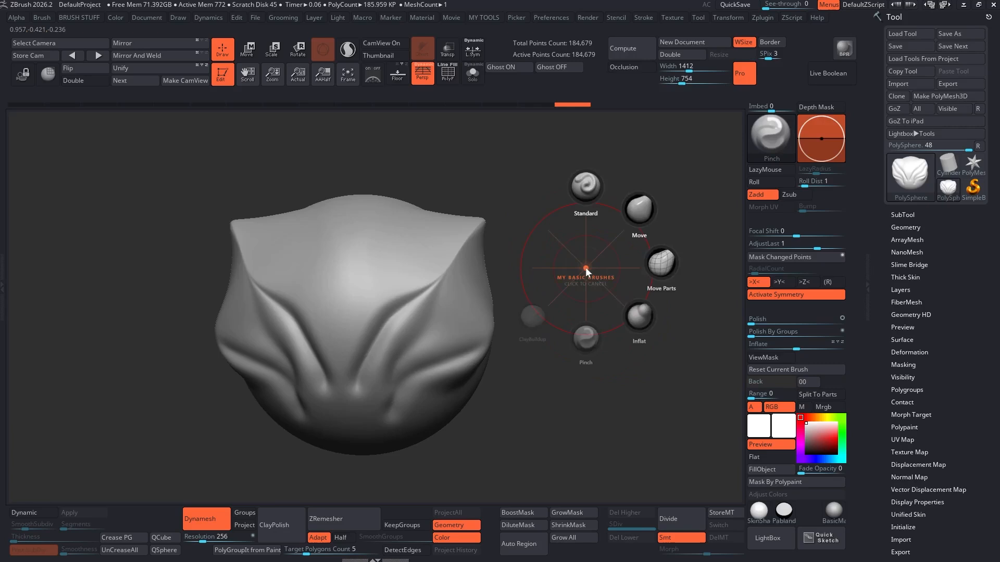
pyautogui.click(531, 316)
pyautogui.moveTo(462, 216)
pyautogui.mouseDown()
pyautogui.moveTo(417, 205)
pyautogui.moveTo(404, 250)
pyautogui.mouseUp()
pyautogui.moveTo(417, 229)
pyautogui.keyDown('shift'); pyautogui.mouseDown()
pyautogui.moveTo(434, 273)
pyautogui.moveTo(444, 254)
pyautogui.moveTo(424, 290)
pyautogui.moveTo(370, 269)
pyautogui.mouseUp(); pyautogui.keyUp('shift')
# Step: Pick DamStandard from the radial menu and carve creases across the face
pyautogui.press('b')
pyautogui.click(540, 175)
pyautogui.press('space')
pyautogui.moveTo(373, 271); pyautogui.dragTo(482, 309)
pyautogui.moveTo(400, 301); pyautogui.dragTo(558, 364)
pyautogui.keyDown('shift'); pyautogui.moveTo(376, 270); pyautogui.dragTo(477, 336); pyautogui.keyUp('shift')
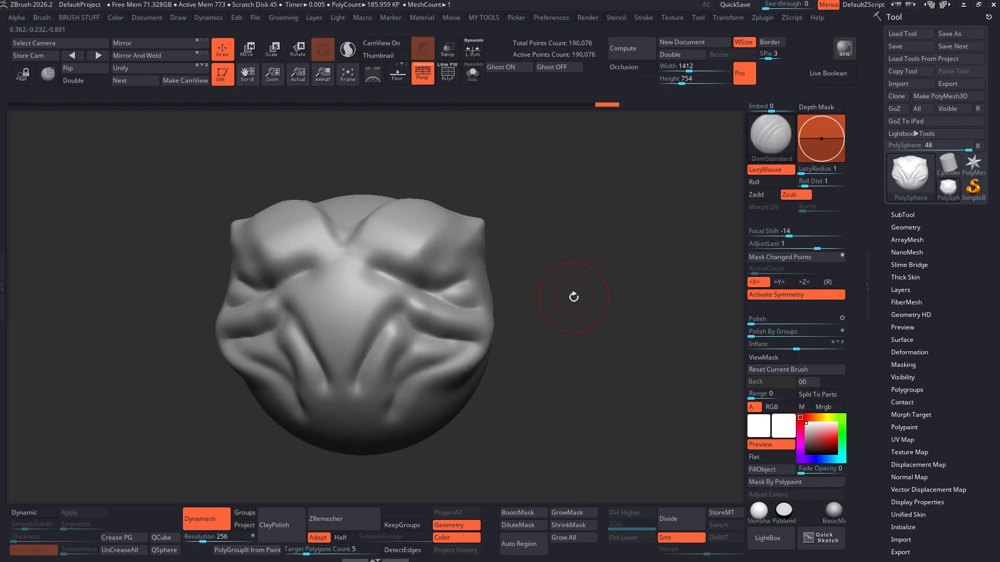
pyautogui.press('b')
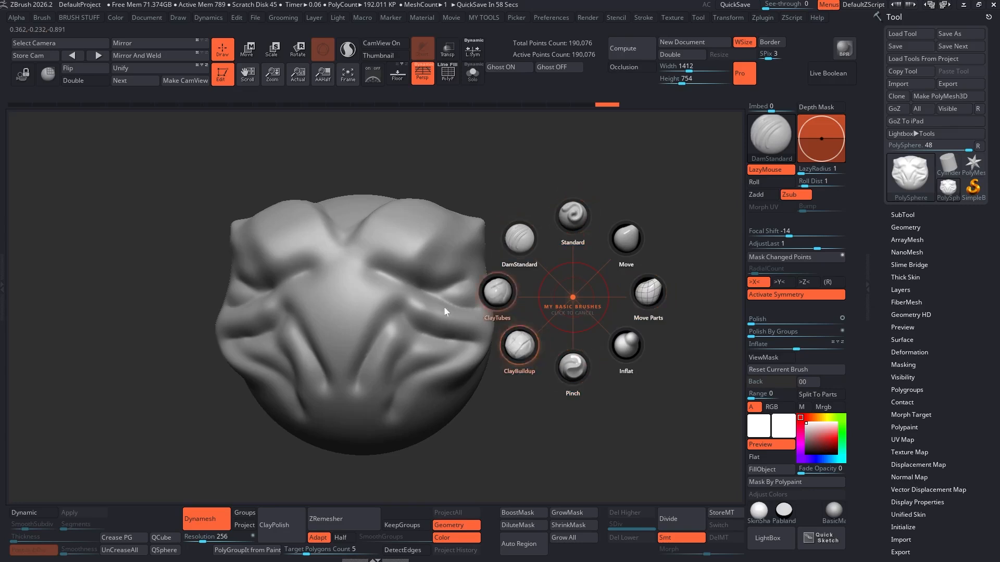
pyautogui.click(573, 292)
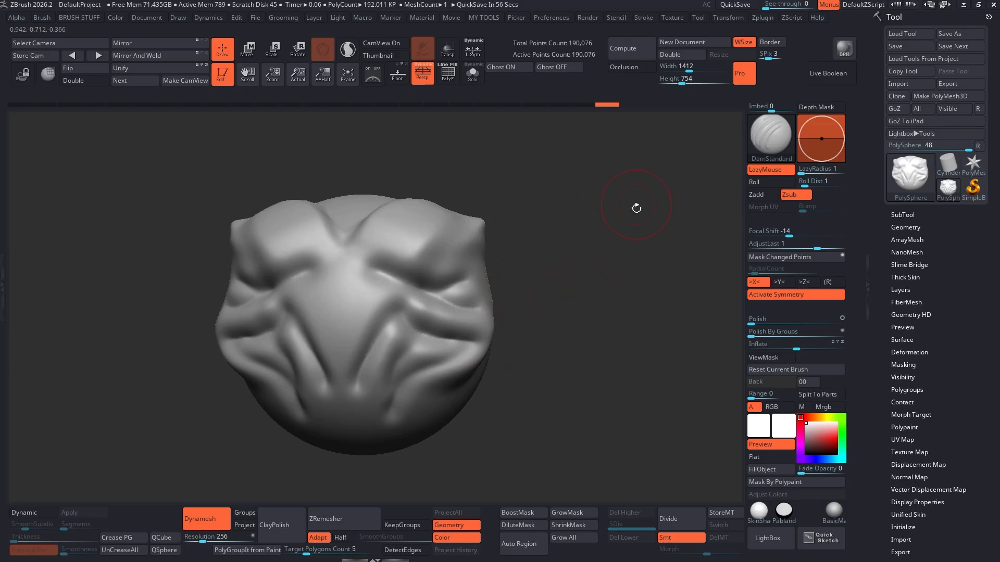
pyautogui.keyDown('alt'); pyautogui.moveTo(611, 288); pyautogui.dragTo(595, 283); pyautogui.keyUp('alt')
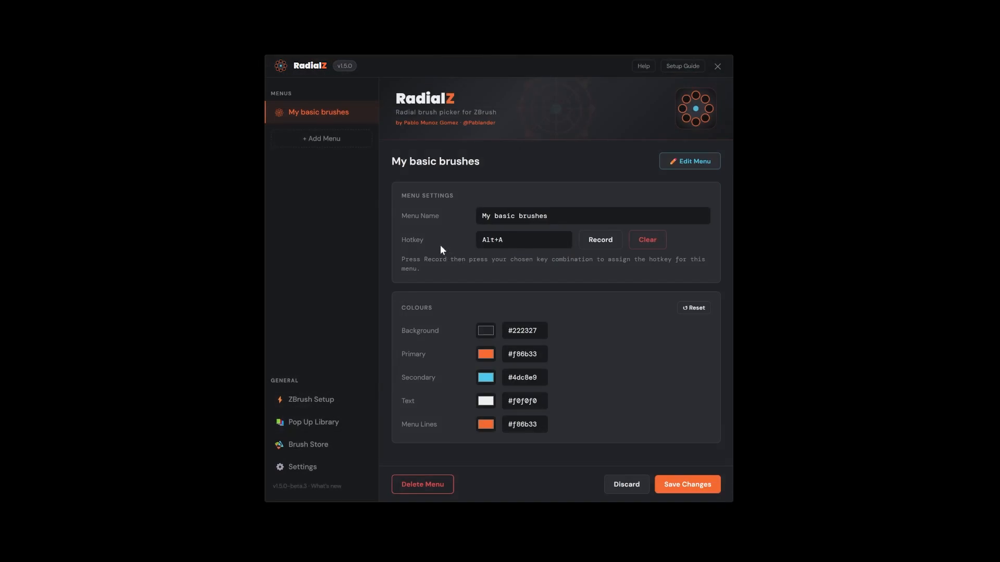
# Step: Create a new Advanced Brush Menu named "Custom brushes" with the Alt+Q hotkey
pyautogui.click(315, 140)
pyautogui.click(560, 200)
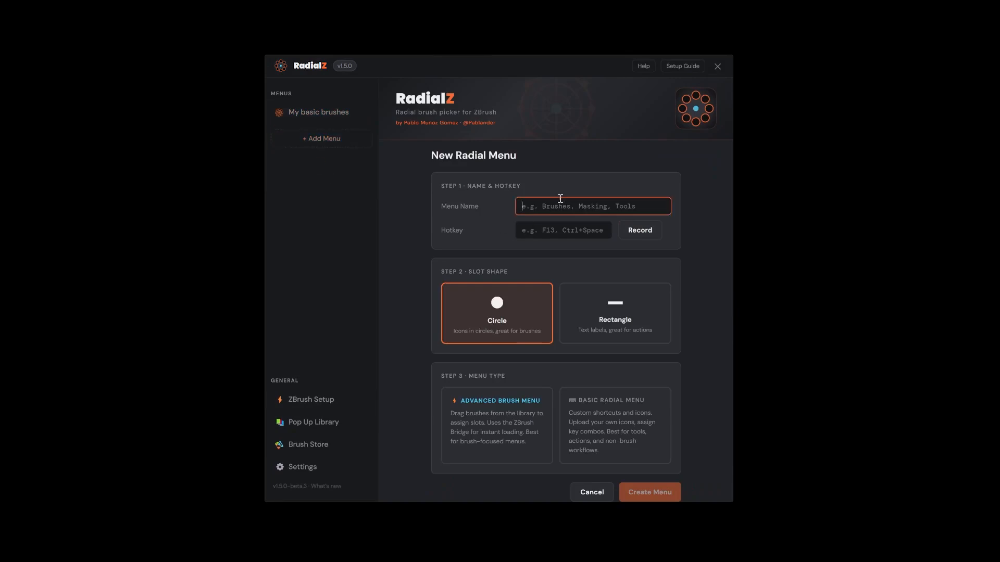
pyautogui.write('Advanced custom')
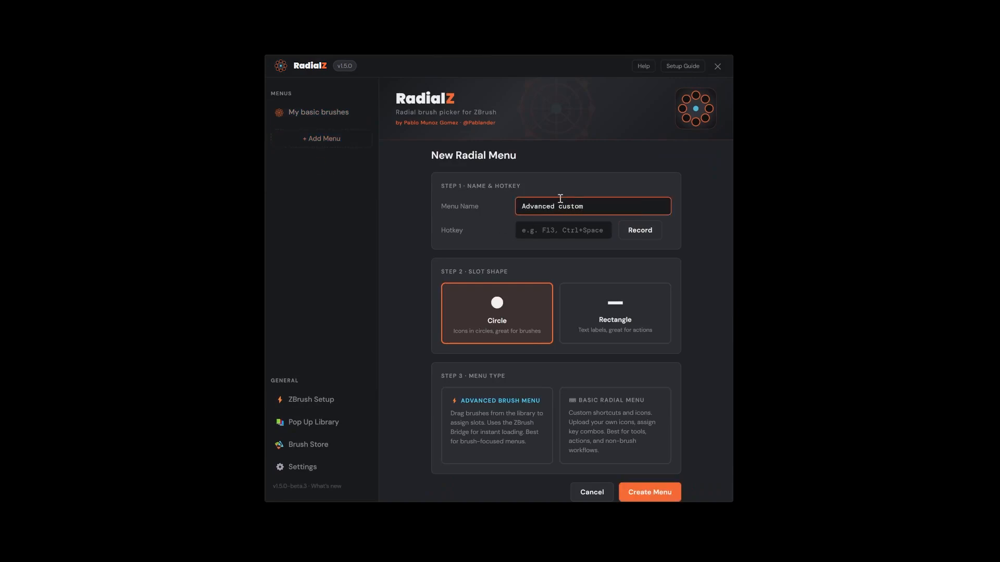
pyautogui.hotkey('ctrl', 'a')
pyautogui.write('Cu')
pyautogui.click(545, 236)
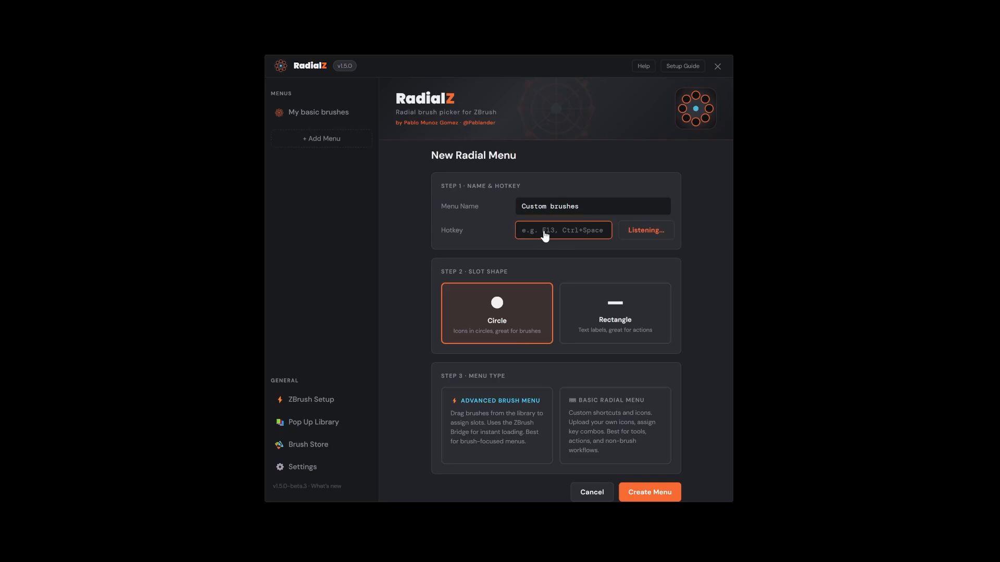
pyautogui.hotkey('alt', 'q')
pyautogui.click(502, 446)
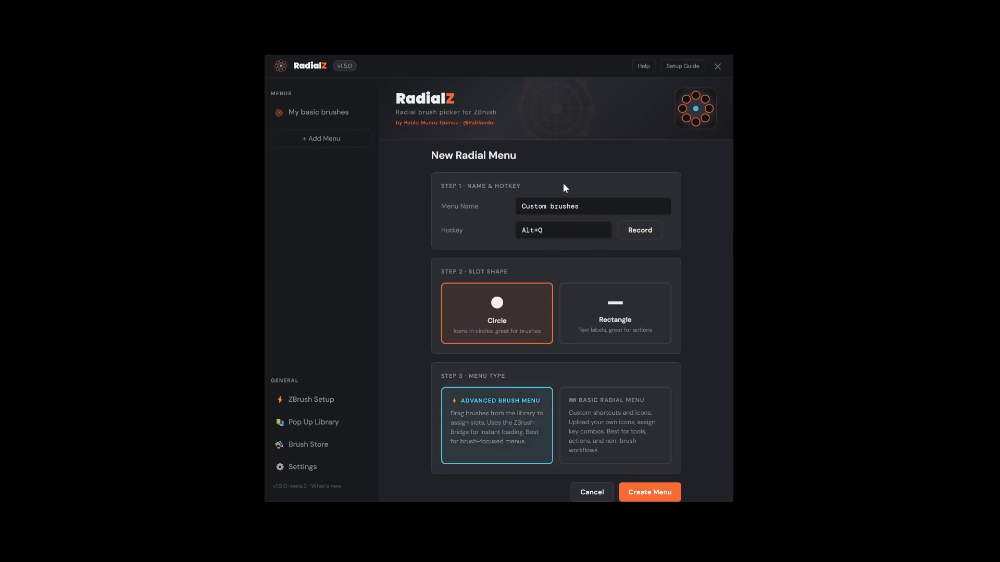
pyautogui.click(669, 495)
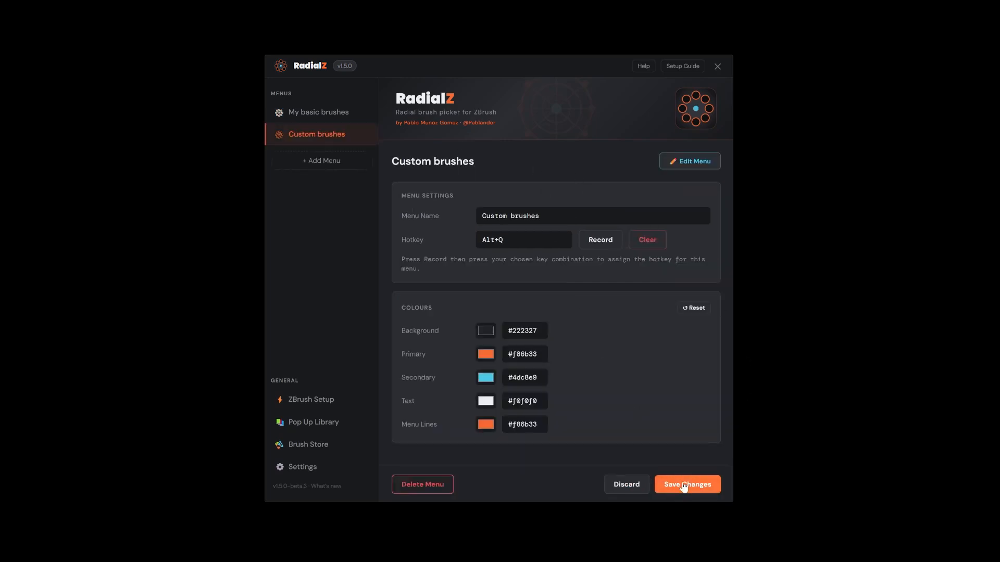
# Step: Edit the new menu and assign Ash-base-layer01, CLAY_layers_Strong and Cloth_Pinch_maker to Slots 1 to 3
pyautogui.click(691, 162)
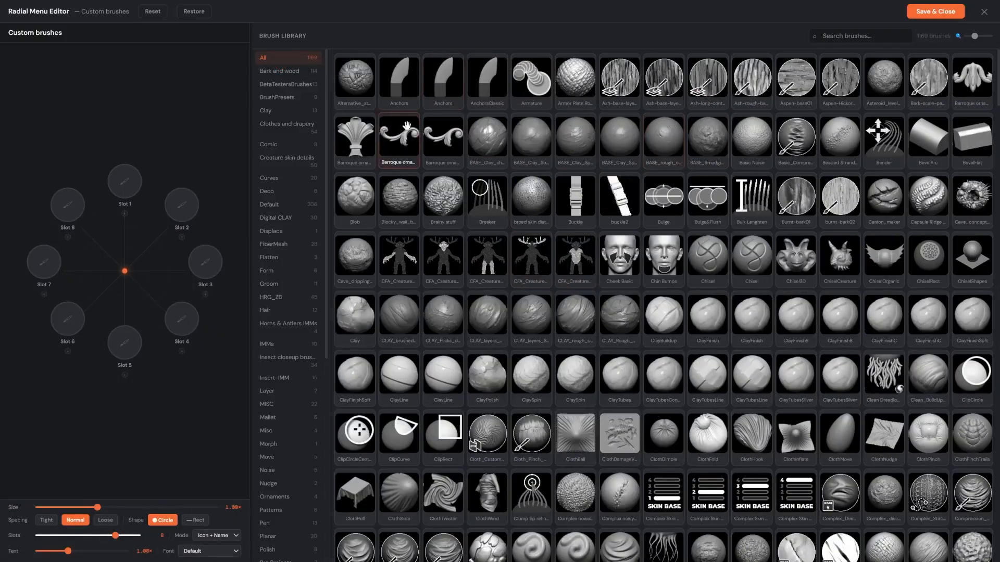
pyautogui.moveTo(619, 79)
pyautogui.mouseDown()
pyautogui.moveTo(134, 167)
pyautogui.moveTo(124, 181)
pyautogui.mouseUp()
pyautogui.moveTo(531, 312)
pyautogui.mouseDown()
pyautogui.moveTo(166, 211)
pyautogui.moveTo(180, 208)
pyautogui.mouseUp()
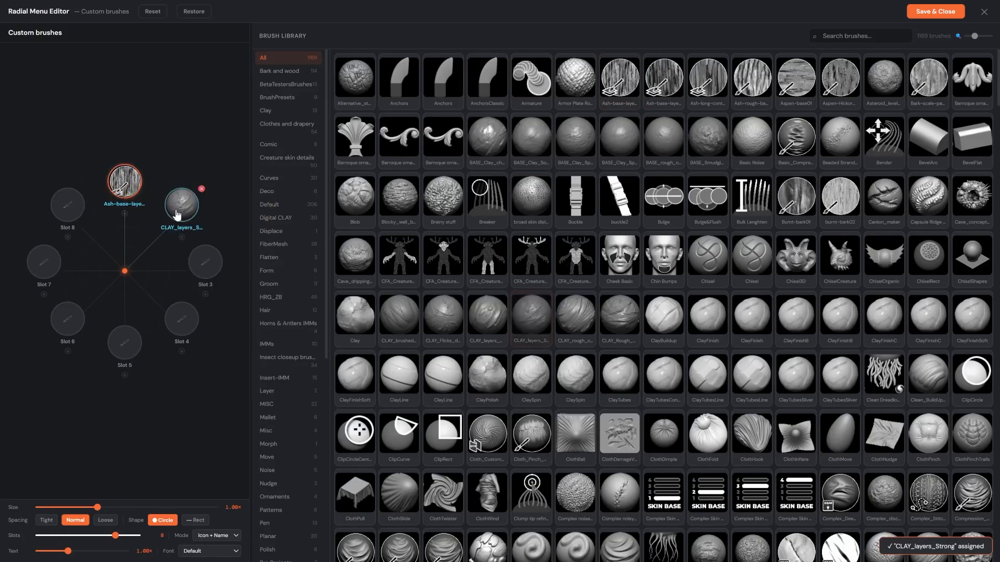
pyautogui.moveTo(524, 439)
pyautogui.mouseDown()
pyautogui.moveTo(179, 230)
pyautogui.moveTo(206, 262)
pyautogui.mouseUp()
# Step: Assign Continuos scales maker, Compression_Folds_Gravity and Custom_Compressed_Folds_DRAG to Slots 4, 5 and 6
pyautogui.scroll(-4, 502, 358)
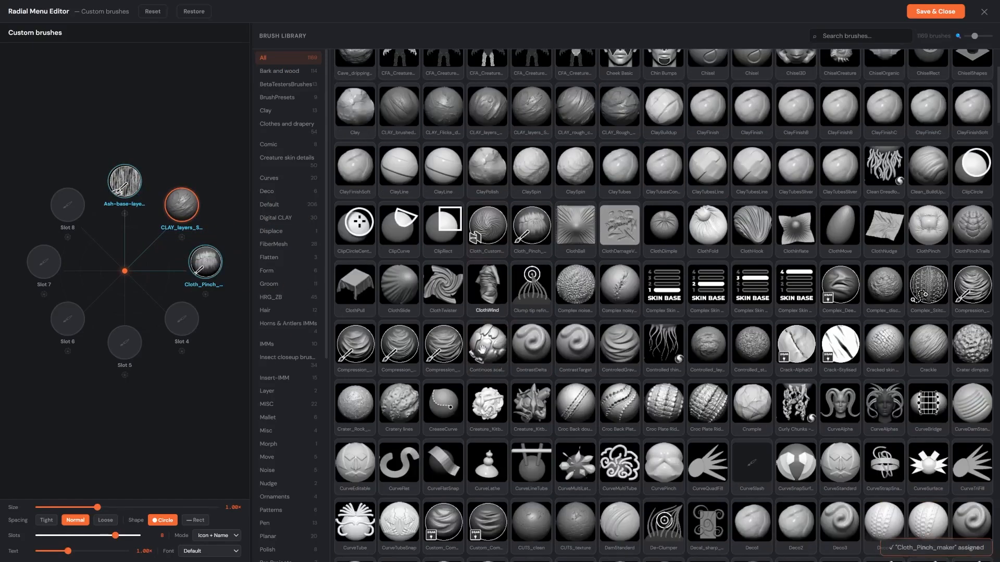
pyautogui.moveTo(503, 358); pyautogui.dragTo(181, 319)
pyautogui.moveTo(399, 346)
pyautogui.mouseDown()
pyautogui.moveTo(163, 356)
pyautogui.moveTo(125, 342)
pyautogui.mouseUp()
pyautogui.scroll(-4, 500, 267)
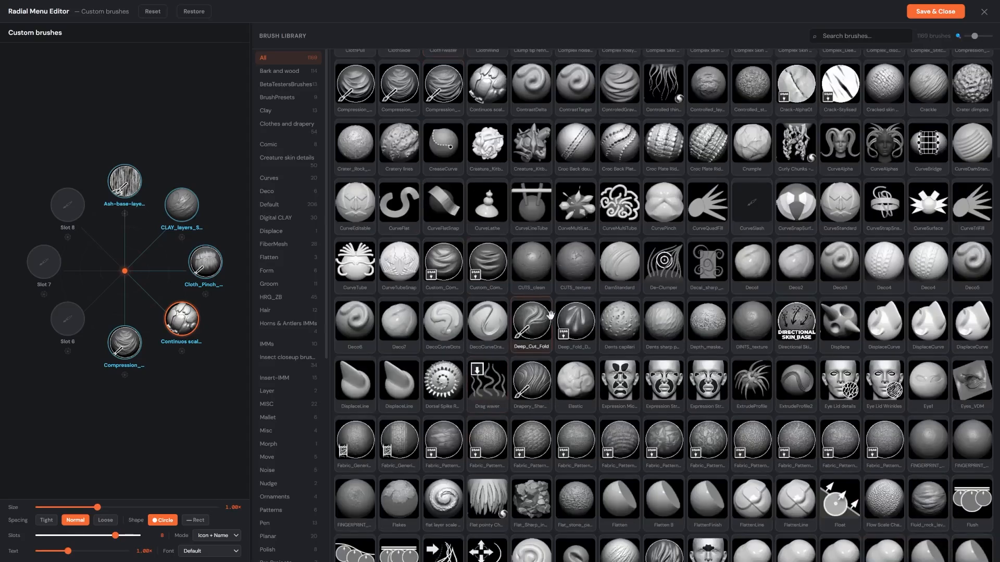
pyautogui.moveTo(500, 267); pyautogui.dragTo(67, 318)
# Step: Assign Forehead Pores Basic to Slot 7 and Hollowing-tree-strong to Slot 8, then save and close the editor
pyautogui.scroll(-10, 526, 308)
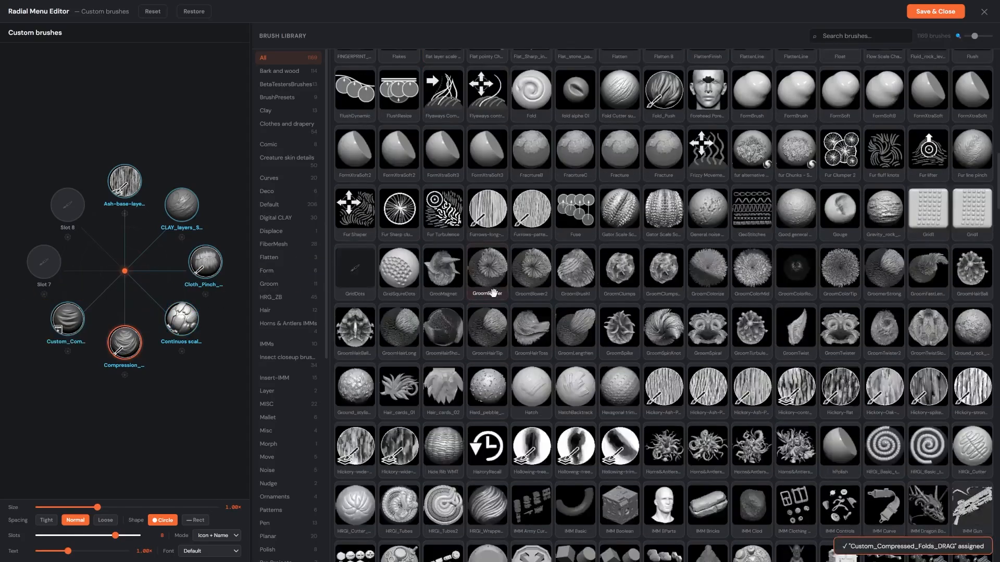
pyautogui.scroll(5, 526, 308)
pyautogui.moveTo(707, 147)
pyautogui.mouseDown()
pyautogui.moveTo(218, 249)
pyautogui.moveTo(44, 262)
pyautogui.mouseUp()
pyautogui.scroll(-2, 521, 312)
pyautogui.moveTo(576, 395); pyautogui.dragTo(67, 204)
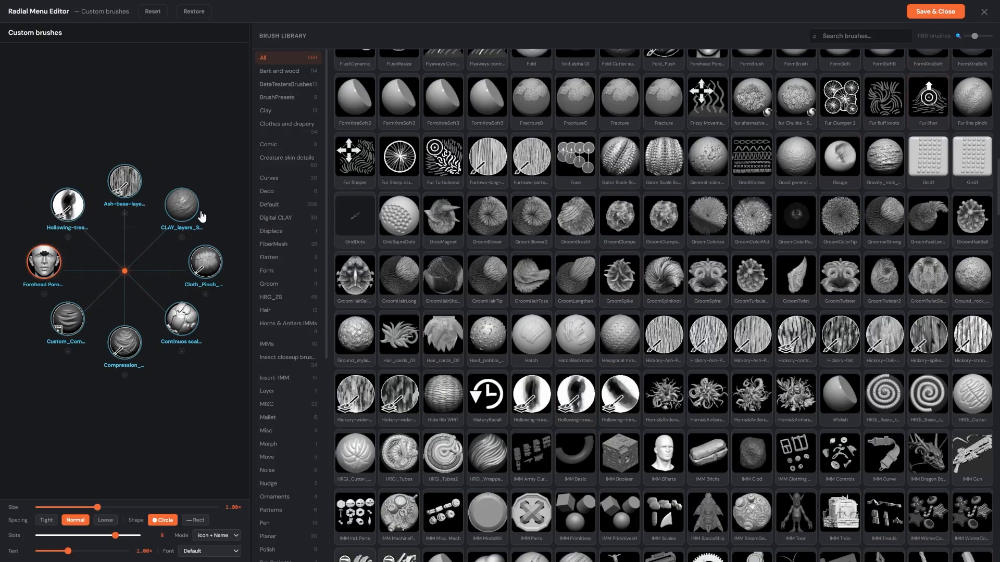
pyautogui.click(936, 11)
pyautogui.click(677, 482)
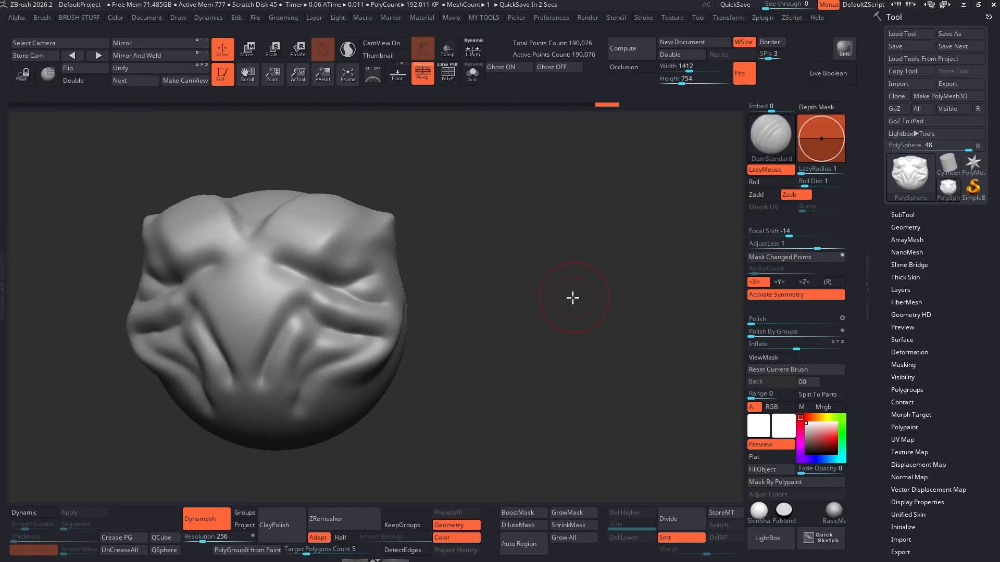
# Step: Switch back and forth between the two radial menus over the canvas to compare them
pyautogui.moveTo(573, 295); pyautogui.dragTo(536, 298)
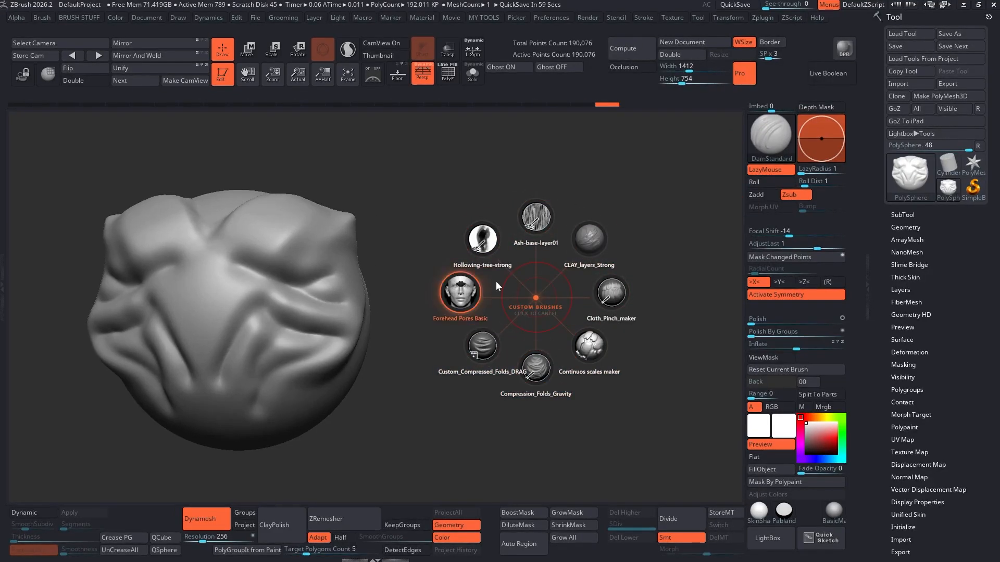
pyautogui.click(529, 290)
pyautogui.press('F2')
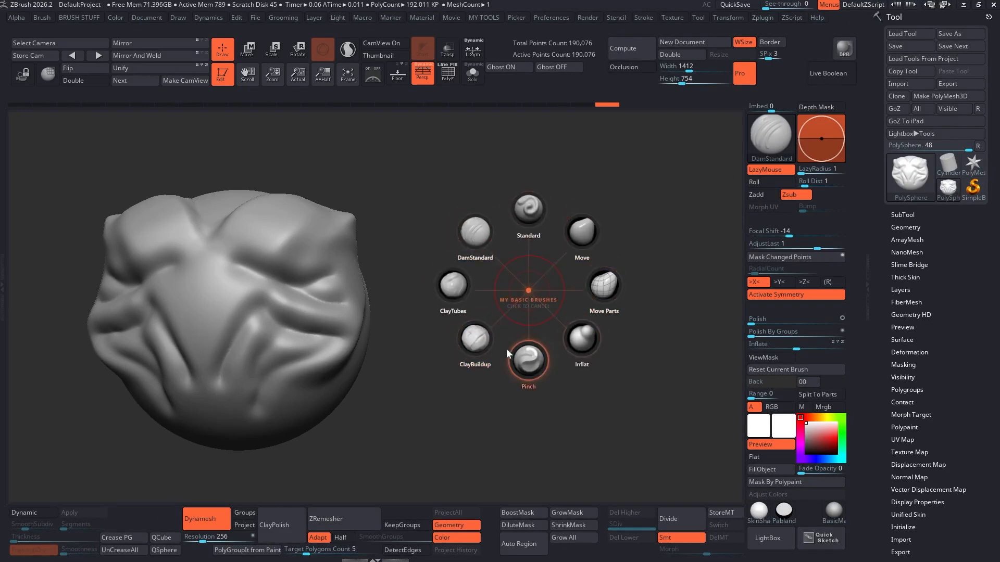
pyautogui.press('F1')
pyautogui.press('F2')
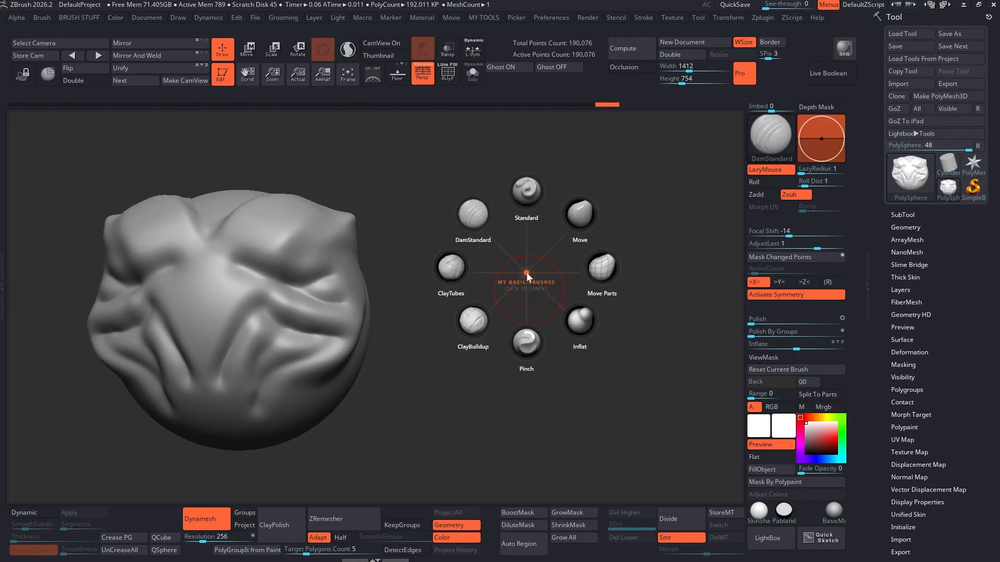
pyautogui.press('F1')
pyautogui.press('F2')
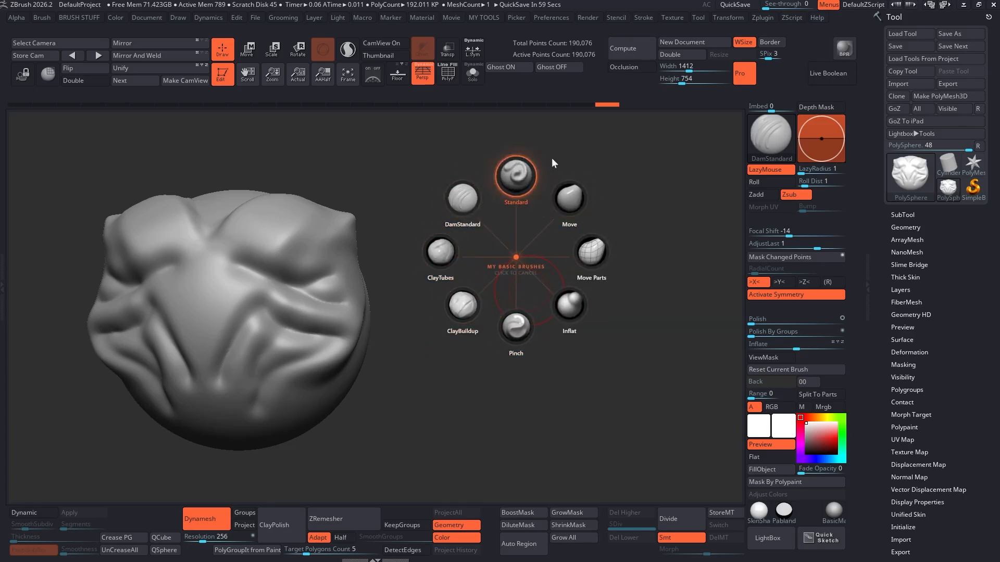
pyautogui.press('F1')
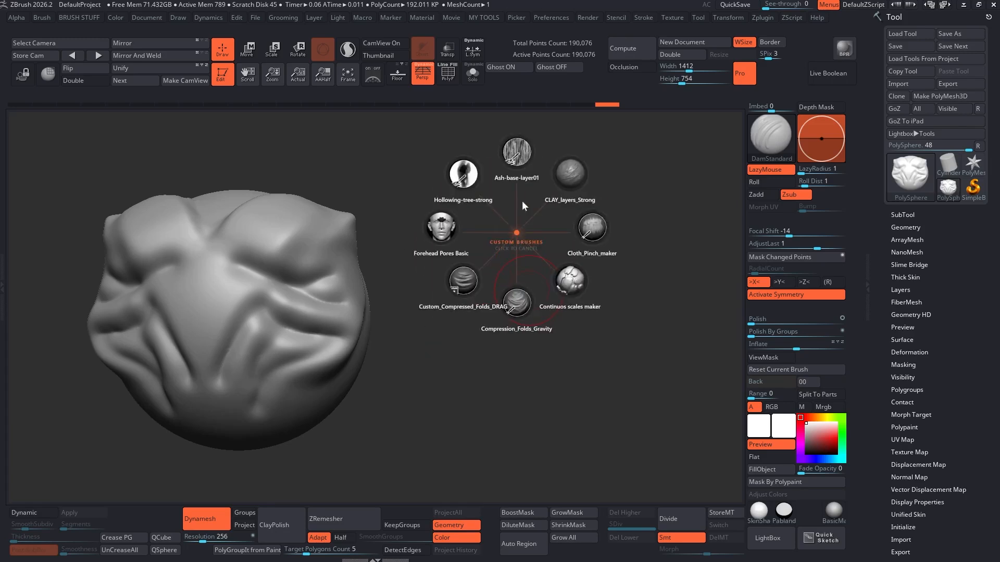
# Step: Pick Hollowing-tree-strong from the custom menu and sculpt texture onto the ears
pyautogui.click(464, 181)
pyautogui.press('s')
pyautogui.moveTo(396, 241); pyautogui.dragTo(402, 241)
pyautogui.moveTo(321, 258)
pyautogui.mouseDown()
pyautogui.moveTo(302, 245)
pyautogui.moveTo(358, 215)
pyautogui.mouseUp()
# Step: Pick Continuos scales maker from the custom menu and stamp scales onto the top of the head
pyautogui.press('F1')
pyautogui.press('F1')
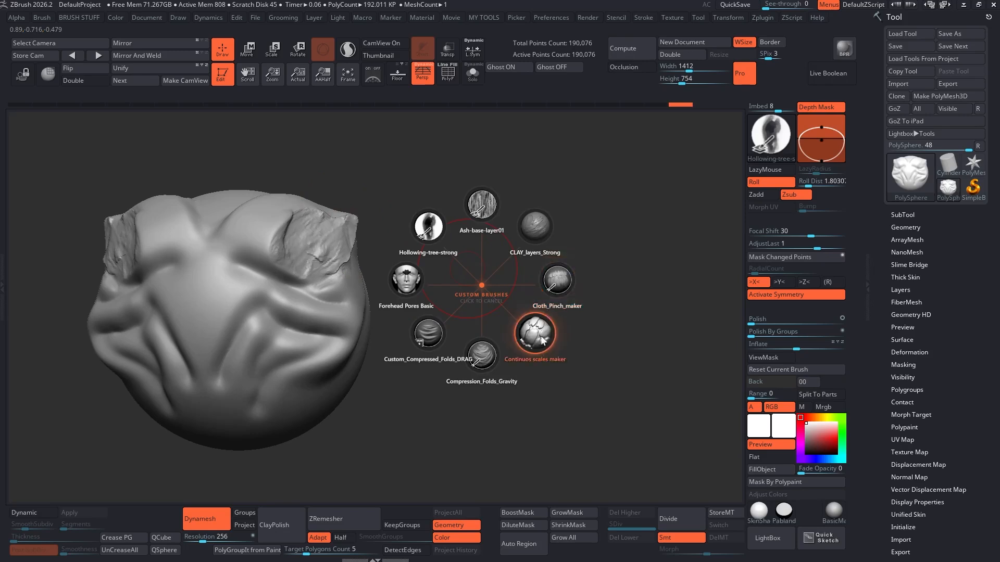
pyautogui.click(543, 341)
pyautogui.moveTo(328, 255); pyautogui.dragTo(306, 233)
pyautogui.moveTo(273, 261)
pyautogui.mouseDown()
pyautogui.moveTo(310, 260)
pyautogui.moveTo(321, 272)
pyautogui.mouseUp()
pyautogui.keyDown('ctrl'); pyautogui.moveTo(414, 233); pyautogui.dragTo(438, 266); pyautogui.keyUp('ctrl')
# Step: Pick Compression_Folds_Gravity from the custom menu and add folds across the face
pyautogui.press('space')
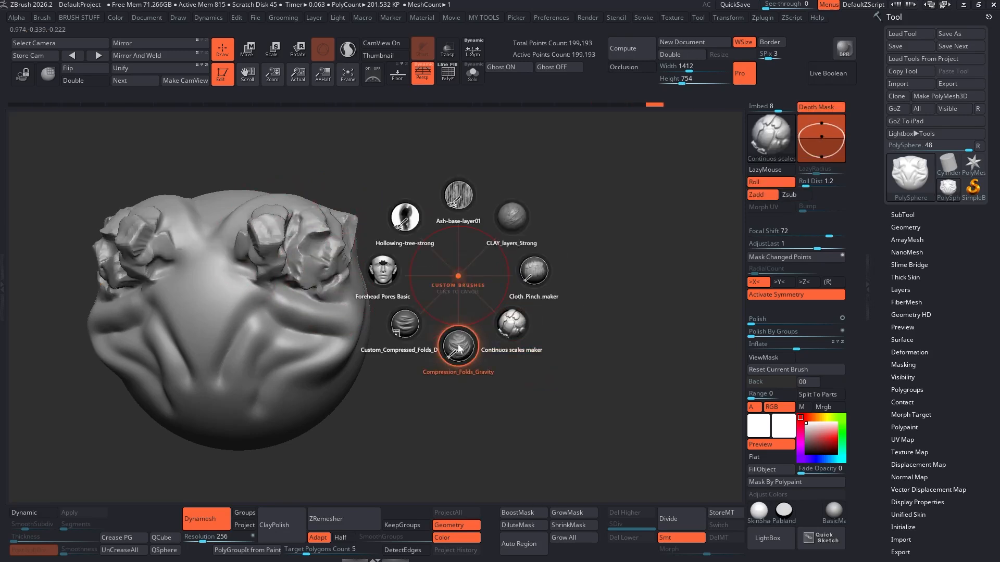
pyautogui.click(458, 347)
pyautogui.moveTo(362, 298); pyautogui.dragTo(221, 379)
pyautogui.moveTo(350, 279); pyautogui.dragTo(215, 311)
pyautogui.moveTo(364, 338); pyautogui.dragTo(191, 437)
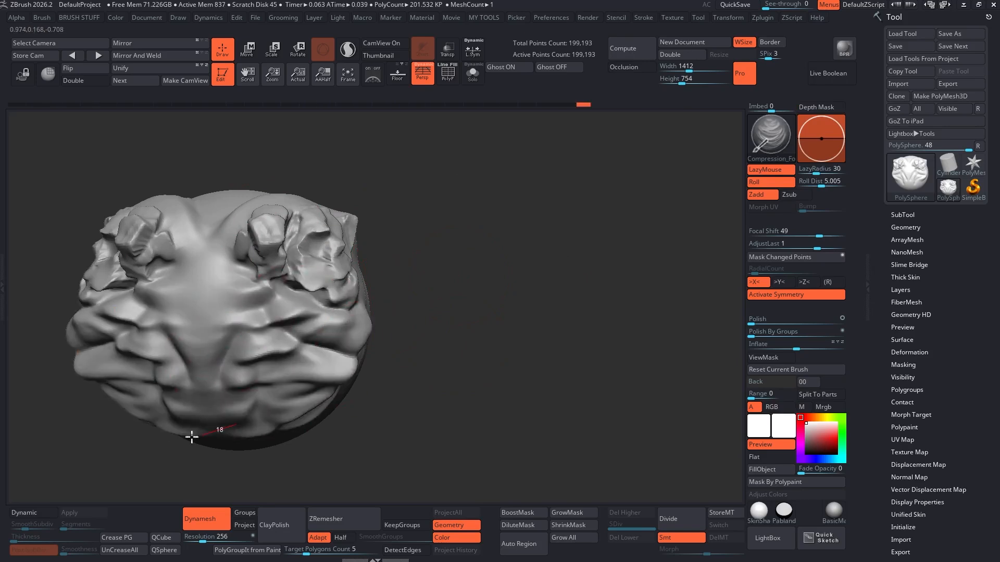
pyautogui.moveTo(341, 318); pyautogui.dragTo(208, 329)
pyautogui.moveTo(276, 292); pyautogui.dragTo(210, 312)
pyautogui.moveTo(291, 234); pyautogui.dragTo(352, 266)
pyautogui.keyDown('ctrl'); pyautogui.moveTo(452, 297); pyautogui.dragTo(500, 319); pyautogui.keyUp('ctrl')
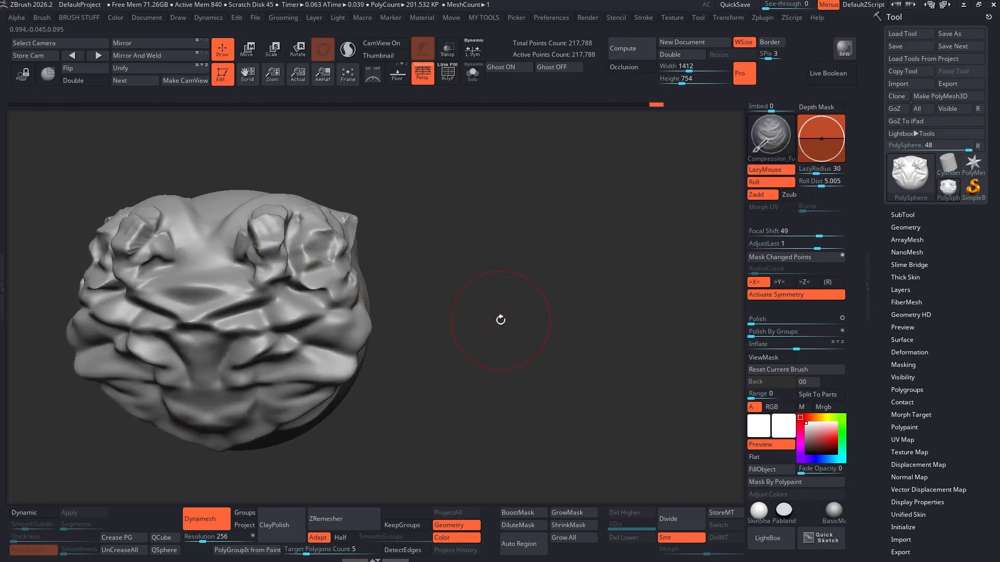
# Step: Open each radial menu once more with its hotkey and dismiss it
pyautogui.press('2')
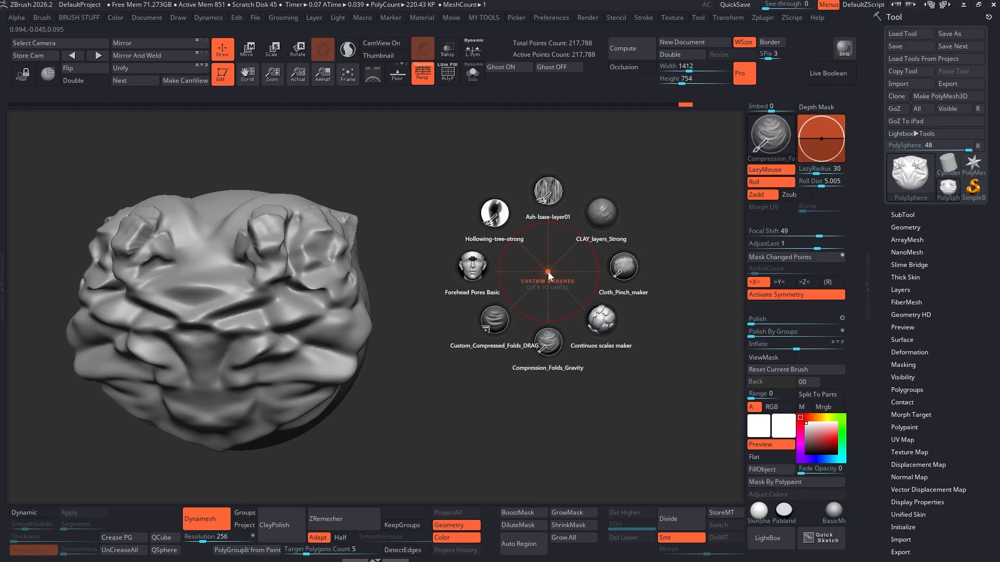
pyautogui.press('1')
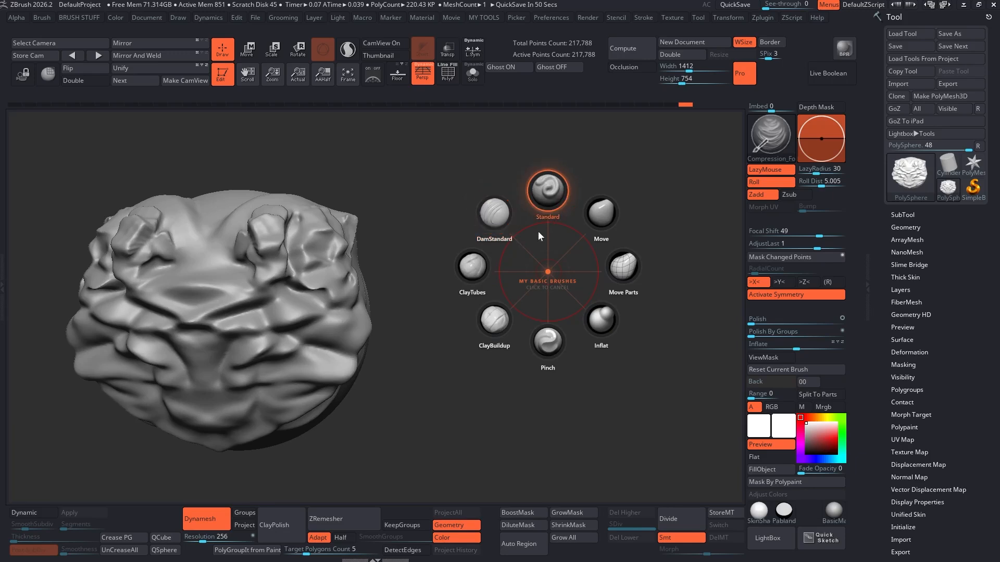
pyautogui.press('Escape')
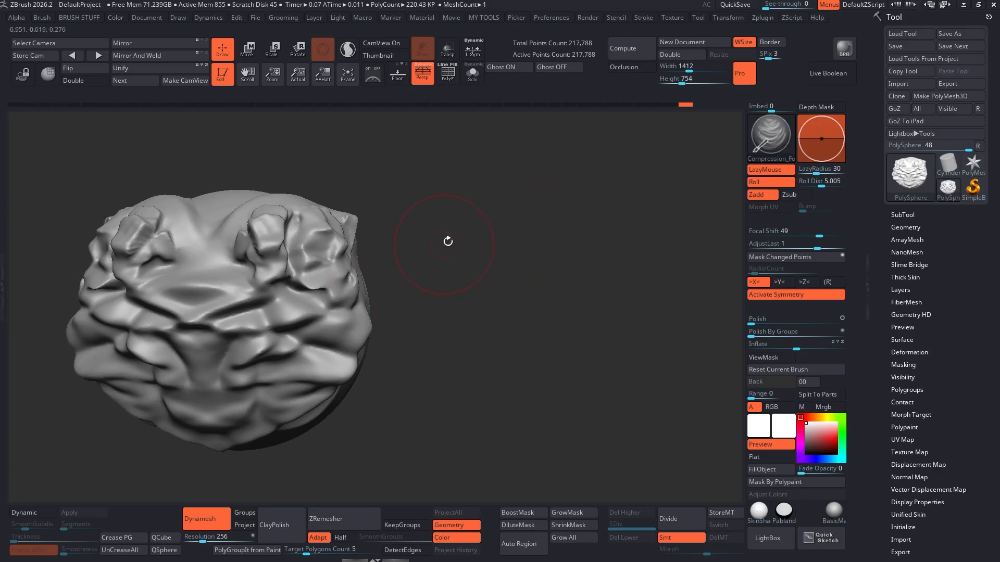
# Step: Minimize ZBrush, open the RadialZ Brush Store and filter it to free brushes only
pyautogui.click(963, 4)
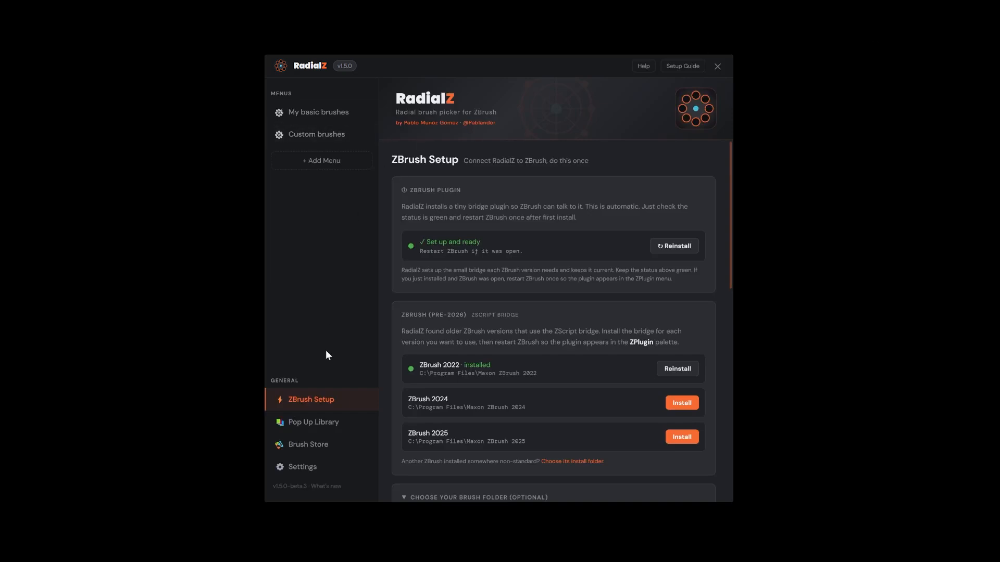
pyautogui.click(306, 451)
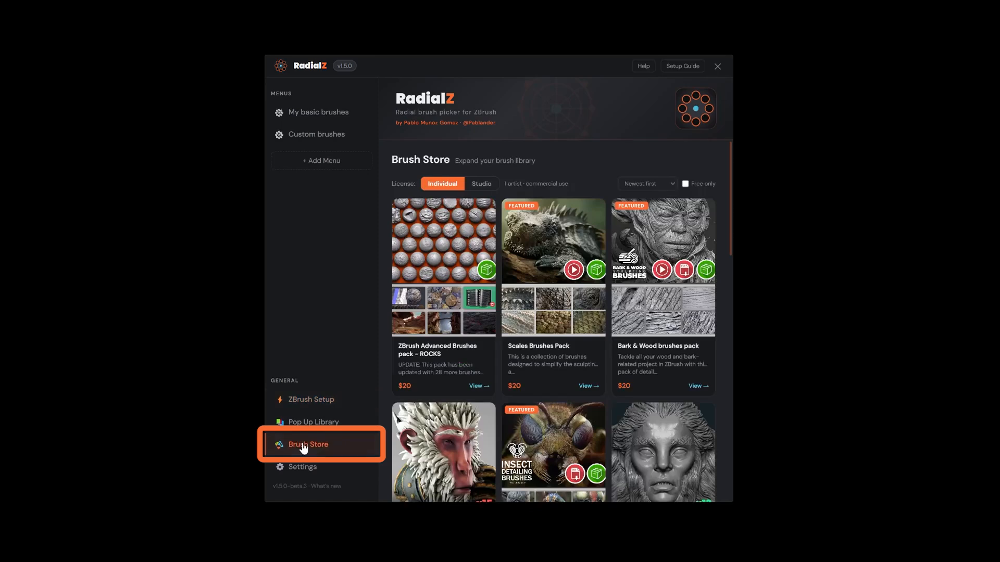
pyautogui.scroll(-5, 536, 324)
pyautogui.scroll(5, 536, 335)
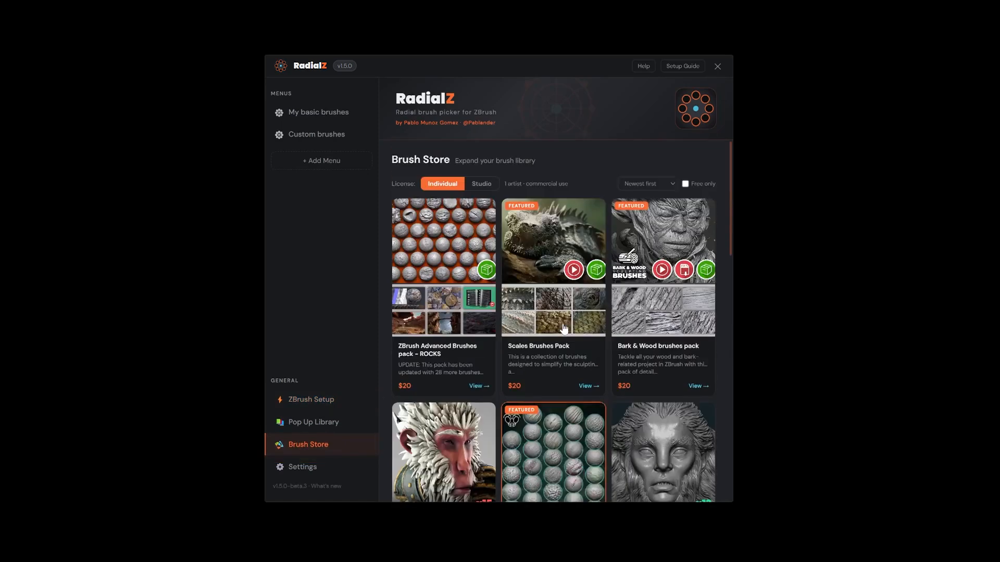
pyautogui.click(686, 184)
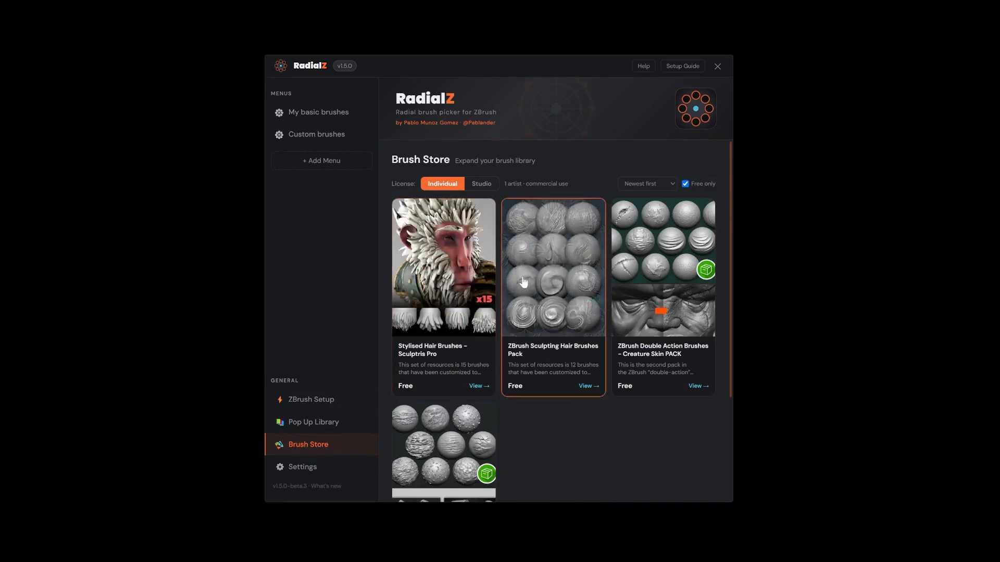